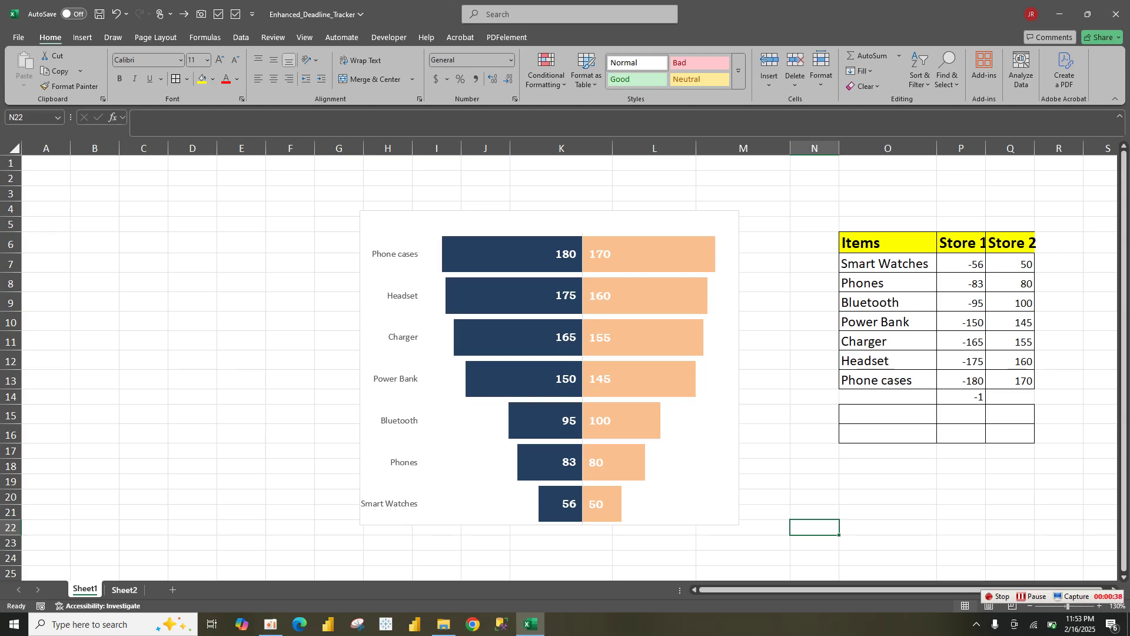
Step: Go to Sheet2 and widen column L until the Store 2 heading fits
{"action": "left_click", "coordinate": [124, 589]}
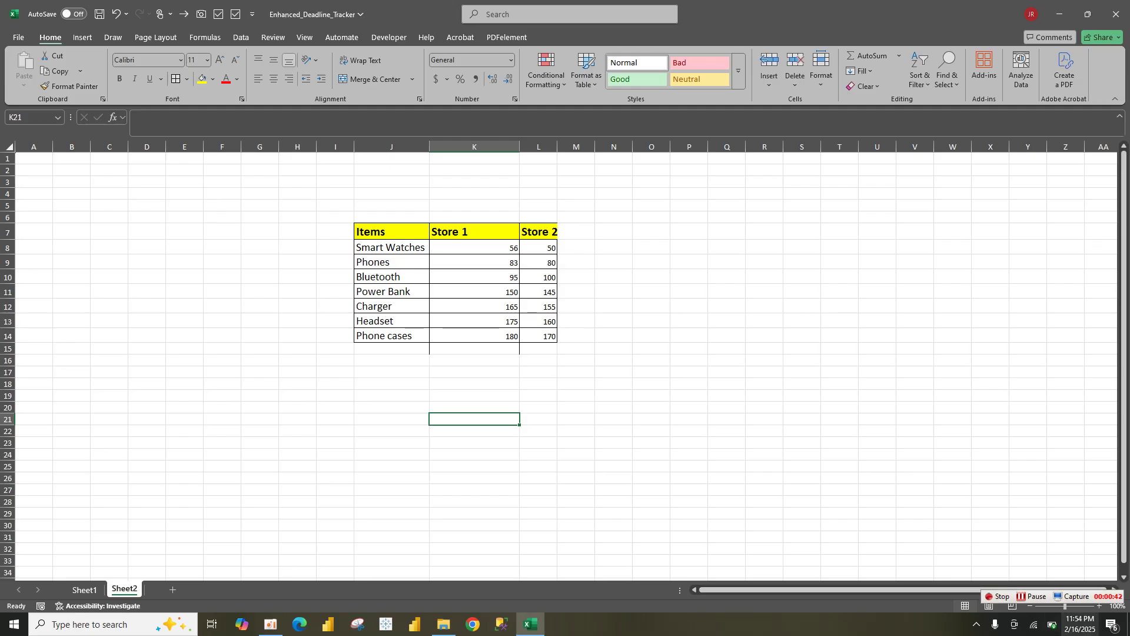
{"action": "left_click", "coordinate": [1072, 605]}
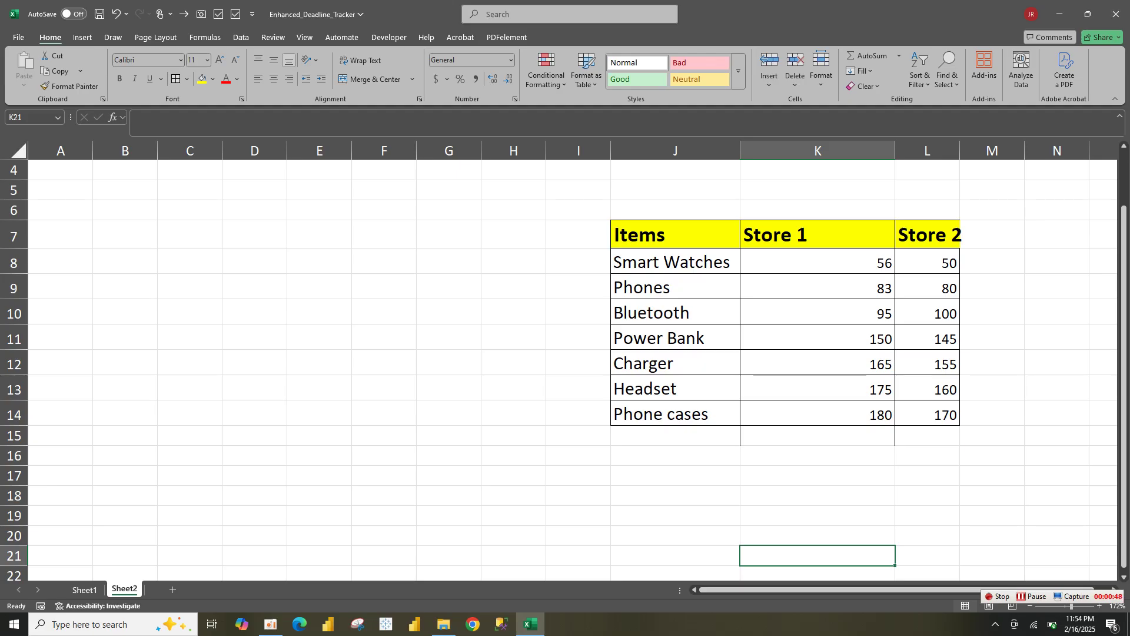
{"action": "left_click", "coordinate": [1102, 590]}
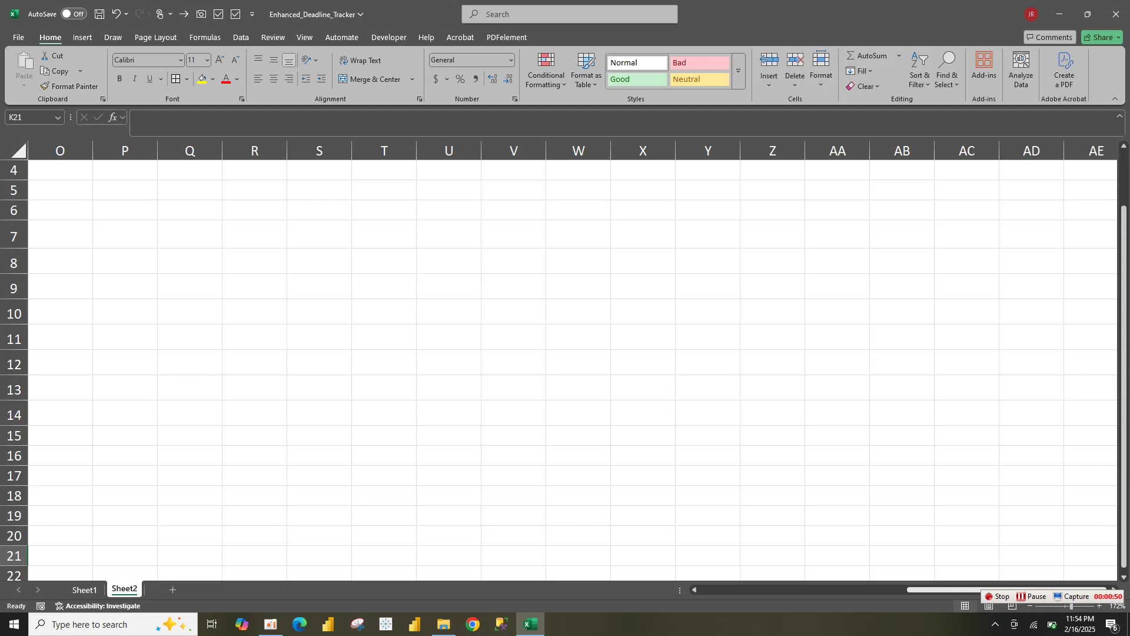
{"action": "left_click_drag", "start_coordinate": [1001, 589], "coordinate": [877, 589]}
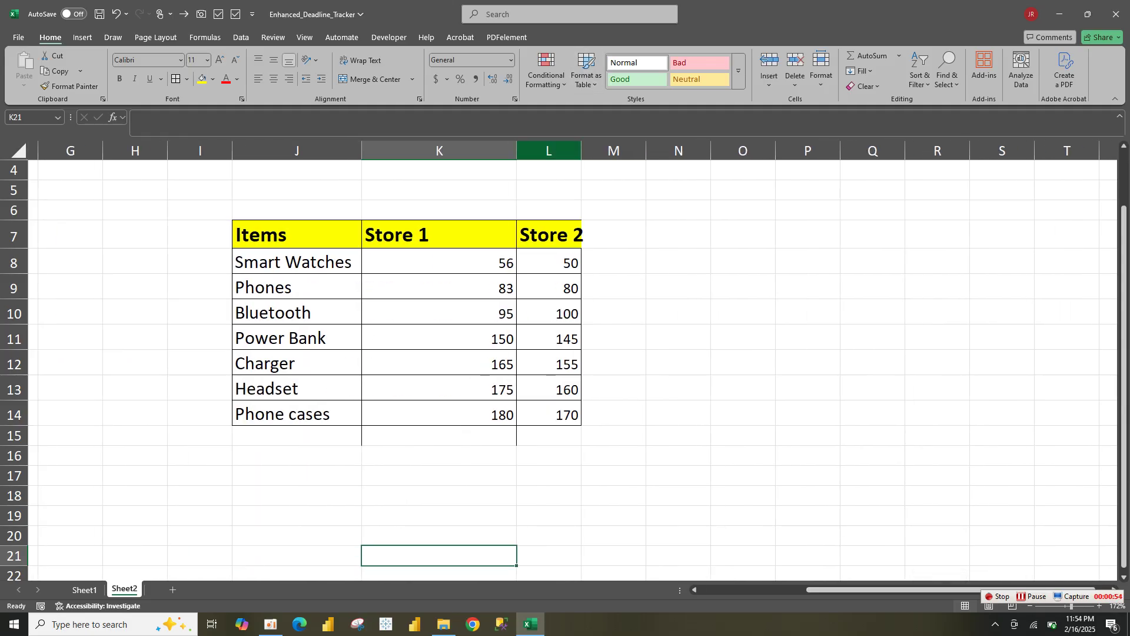
{"action": "left_click_drag", "start_coordinate": [582, 151], "coordinate": [618, 151]}
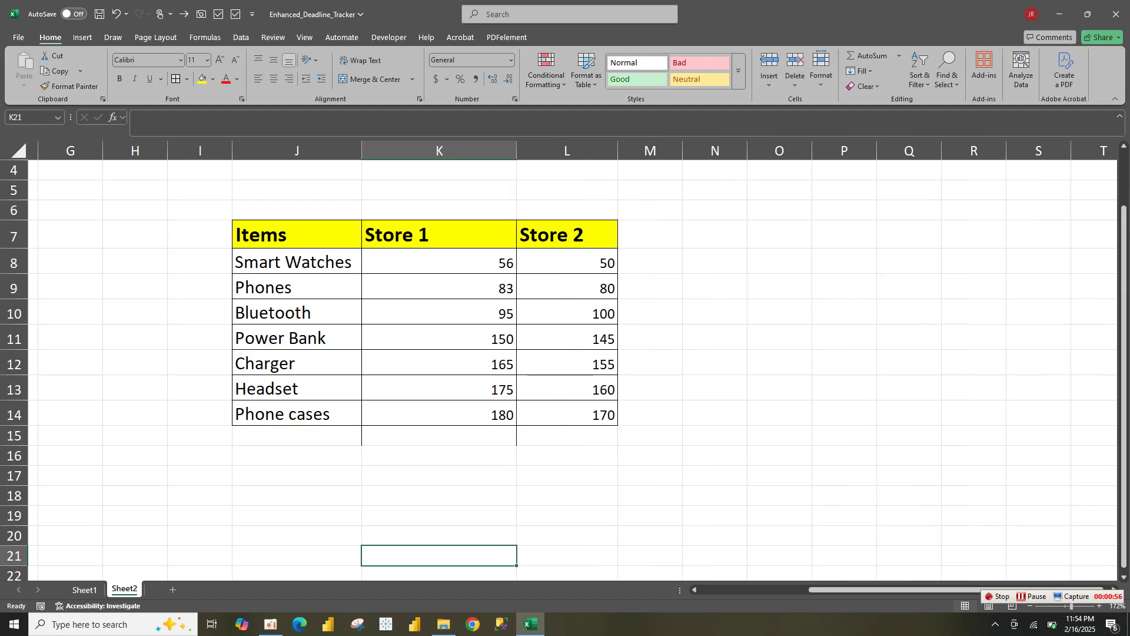
Step: Enter -1 in cell K15, directly below the Store 1 values
{"action": "left_click_drag", "start_coordinate": [439, 262], "coordinate": [568, 414]}
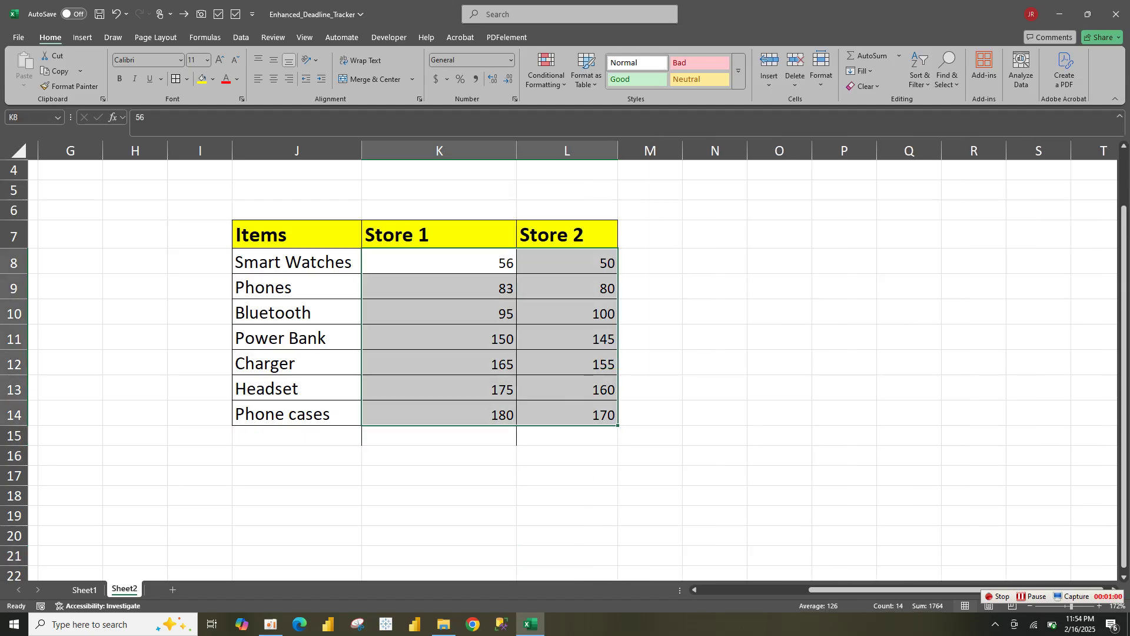
{"action": "left_click", "coordinate": [439, 234]}
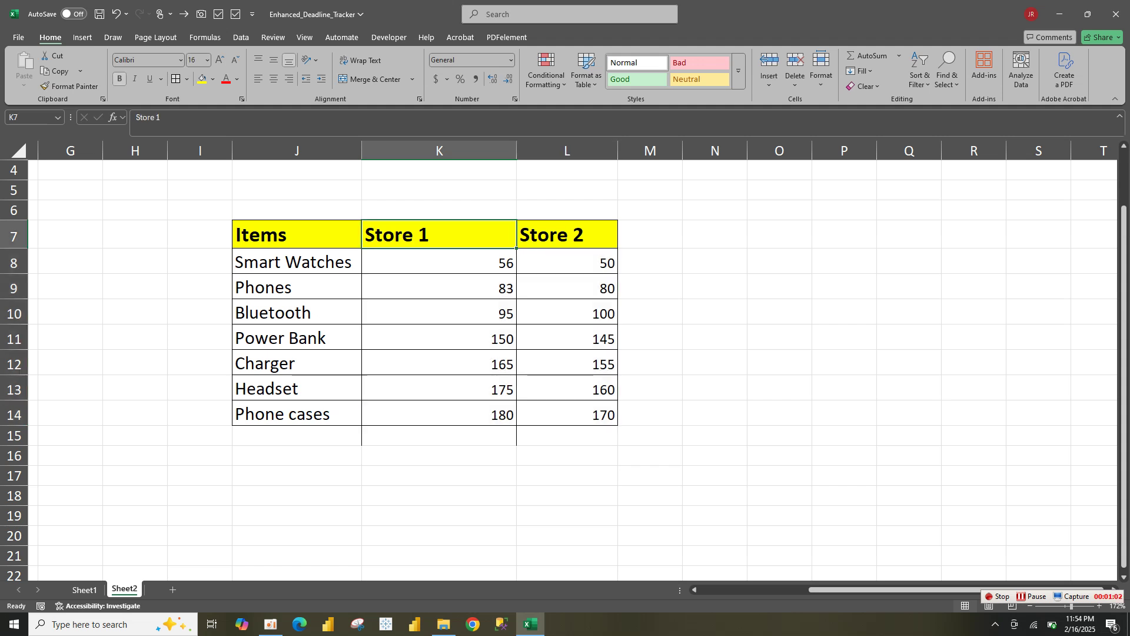
{"action": "left_click", "coordinate": [438, 435]}
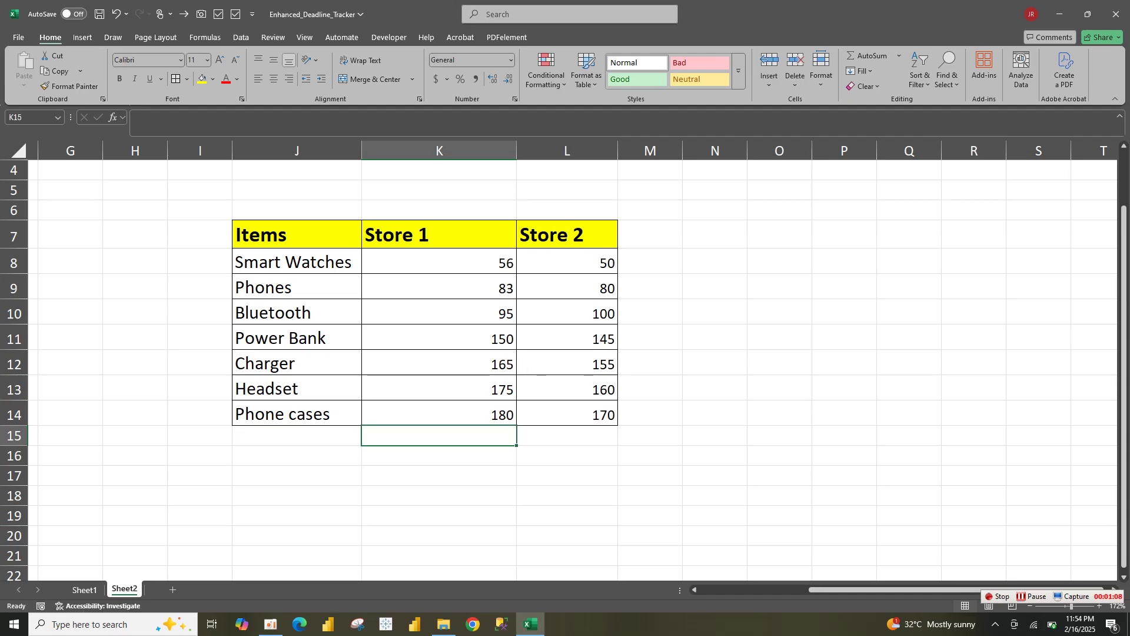
{"action": "left_click_drag", "start_coordinate": [439, 264], "coordinate": [438, 435]}
{"action": "left_click", "coordinate": [438, 436]}
{"action": "type", "text": "-1"}
{"action": "left_click", "coordinate": [439, 495]}
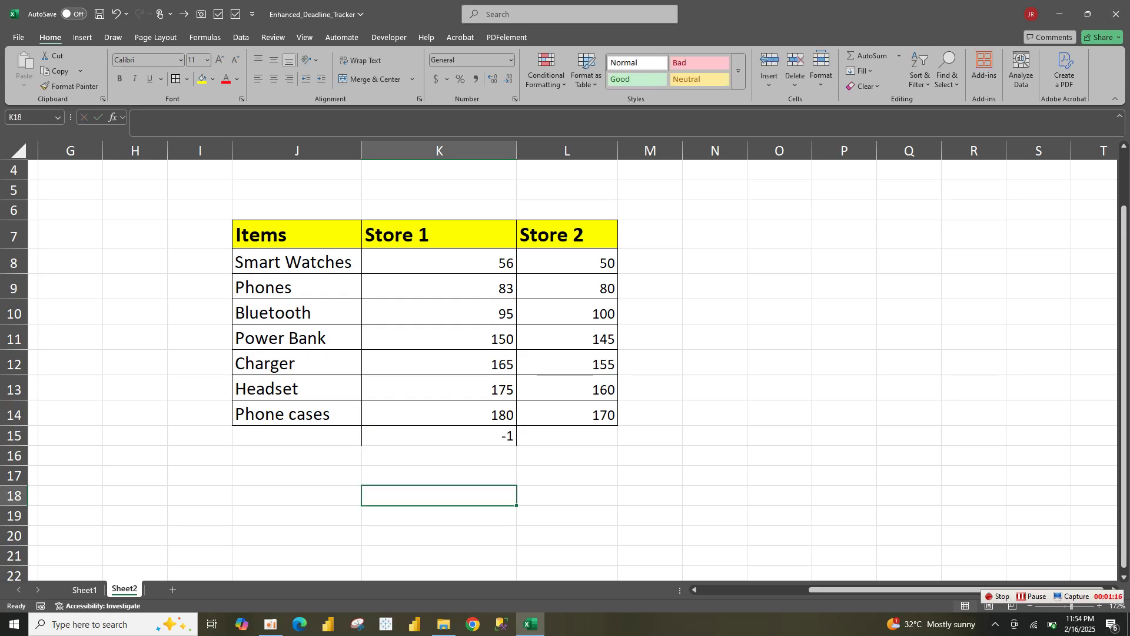
Step: Copy the -1 in K15 and multiply the Store 1 values in K8:K14 by it, using Paste Special with Values and Multiply
{"action": "left_click", "coordinate": [439, 435]}
{"action": "key", "text": "ctrl+c"}
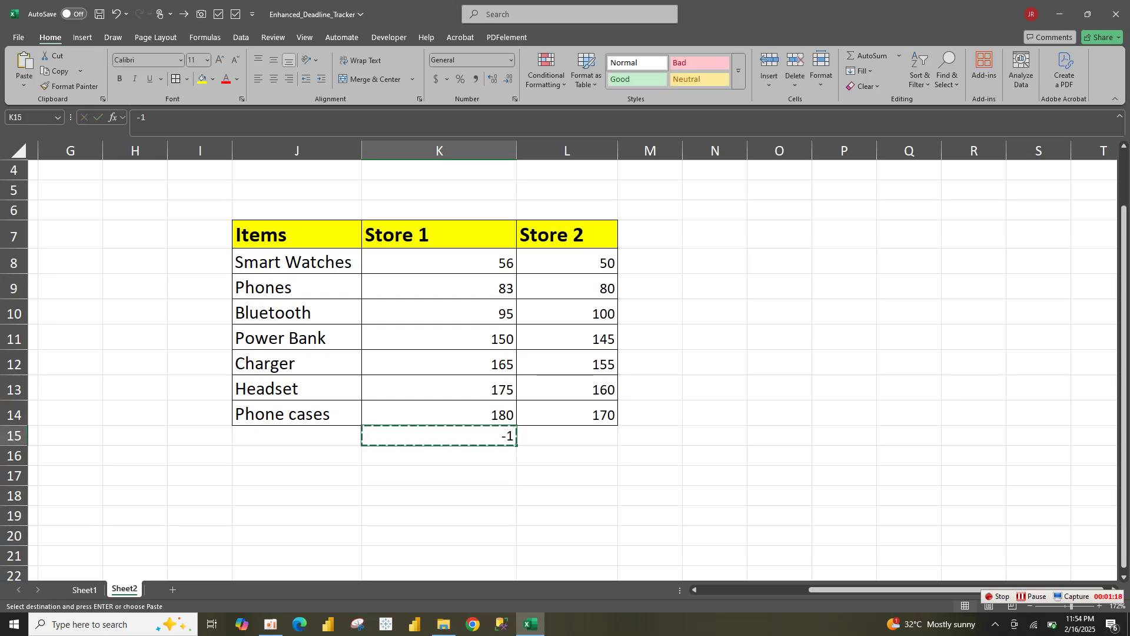
{"action": "left_click_drag", "start_coordinate": [438, 262], "coordinate": [438, 413]}
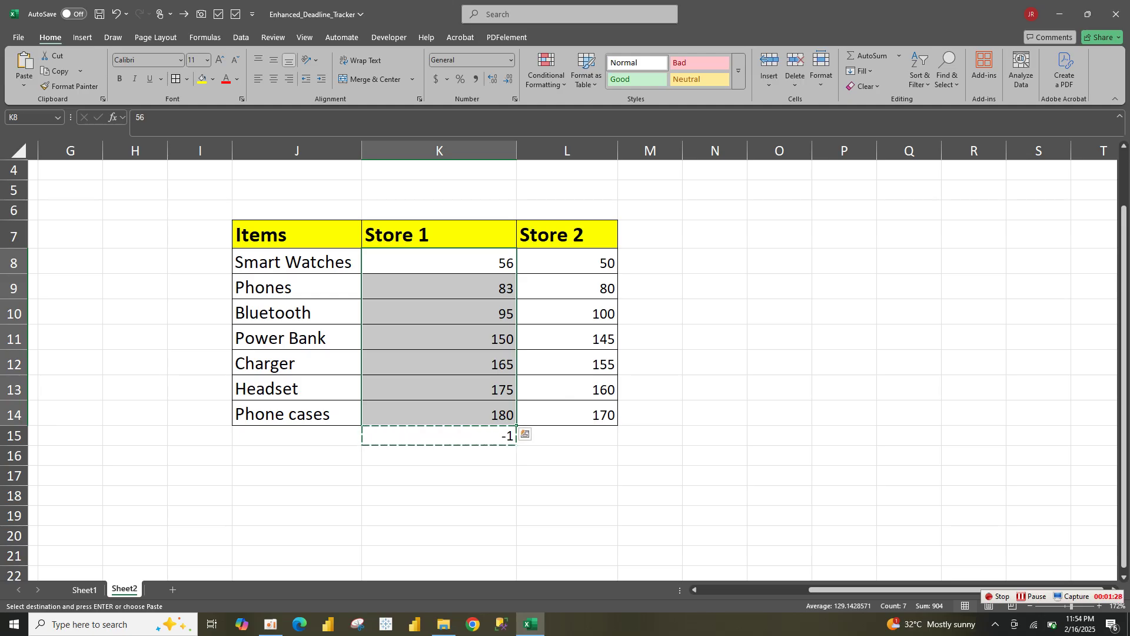
{"action": "key", "text": "ctrl+q"}
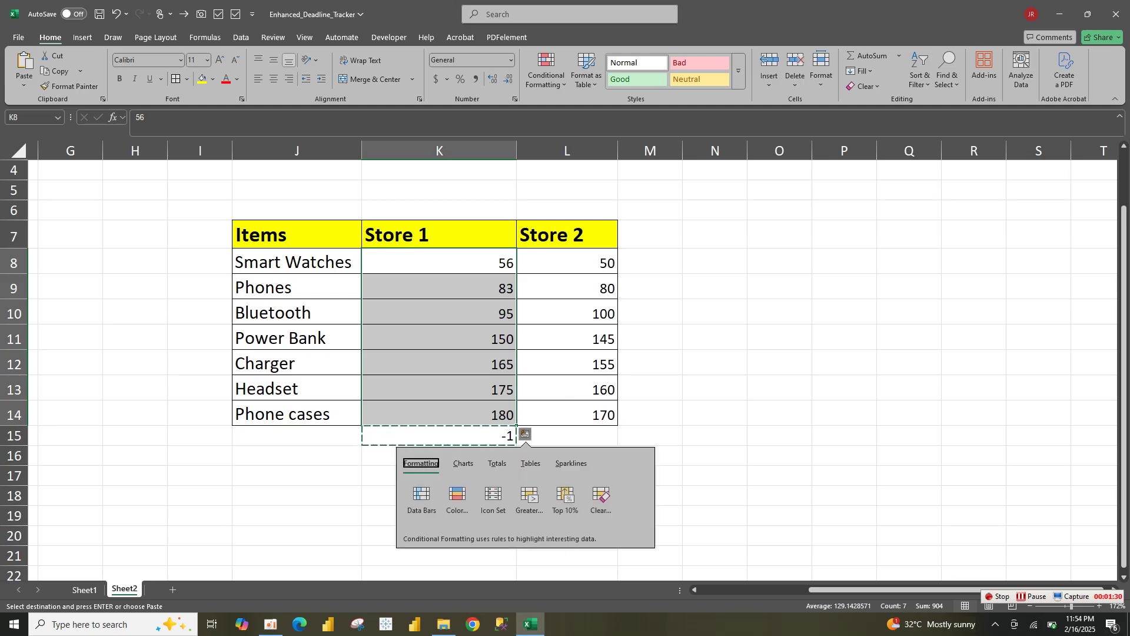
{"action": "key", "text": "Escape"}
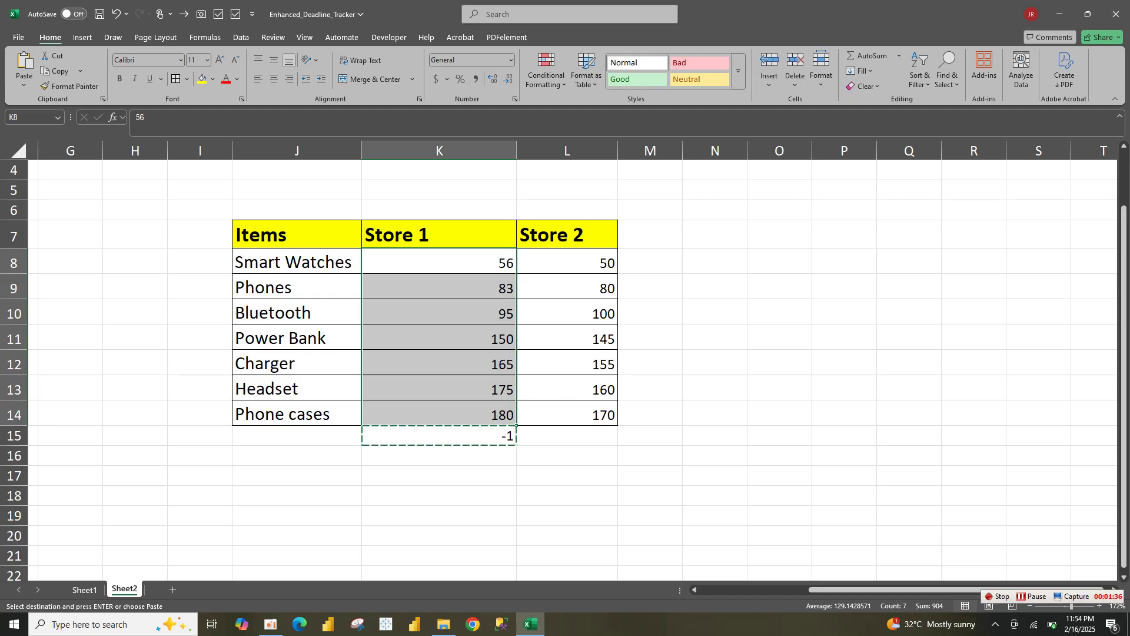
{"action": "key", "text": "ctrl+alt+v"}
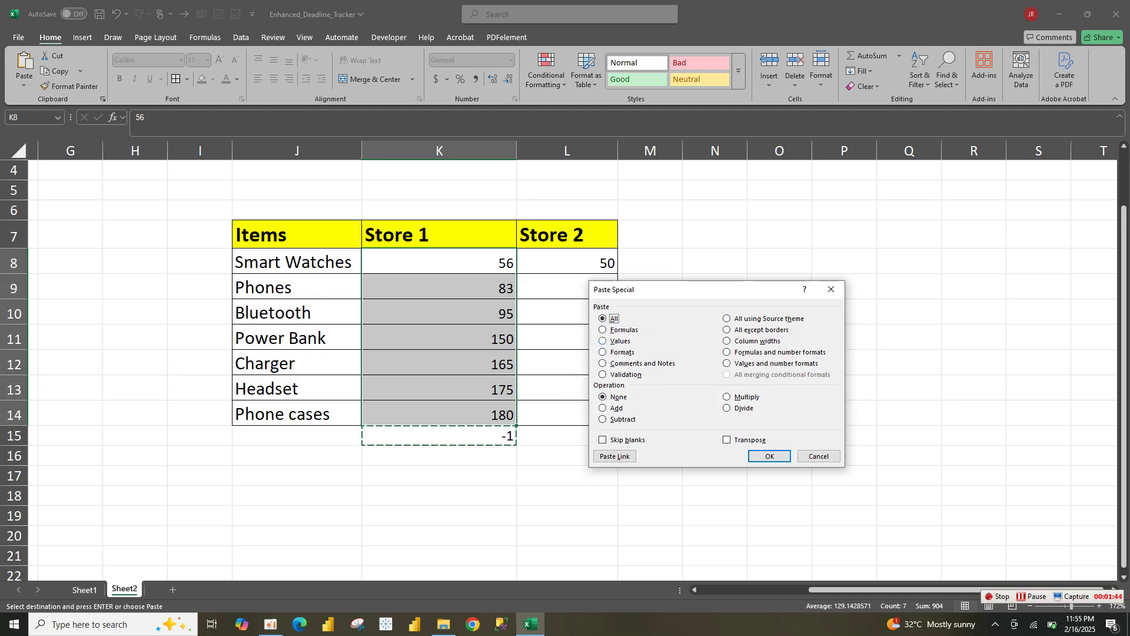
{"action": "key", "text": "v"}
{"action": "key", "text": "m"}
{"action": "key", "text": "Return"}
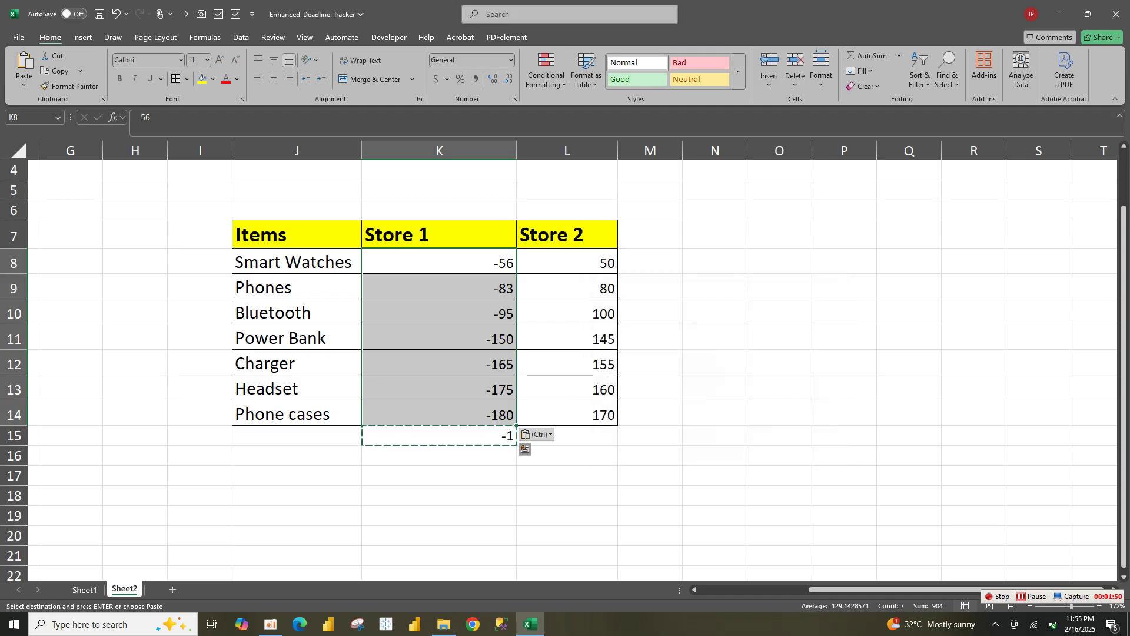
{"action": "left_click", "coordinate": [525, 449]}
{"action": "left_click", "coordinate": [650, 388]}
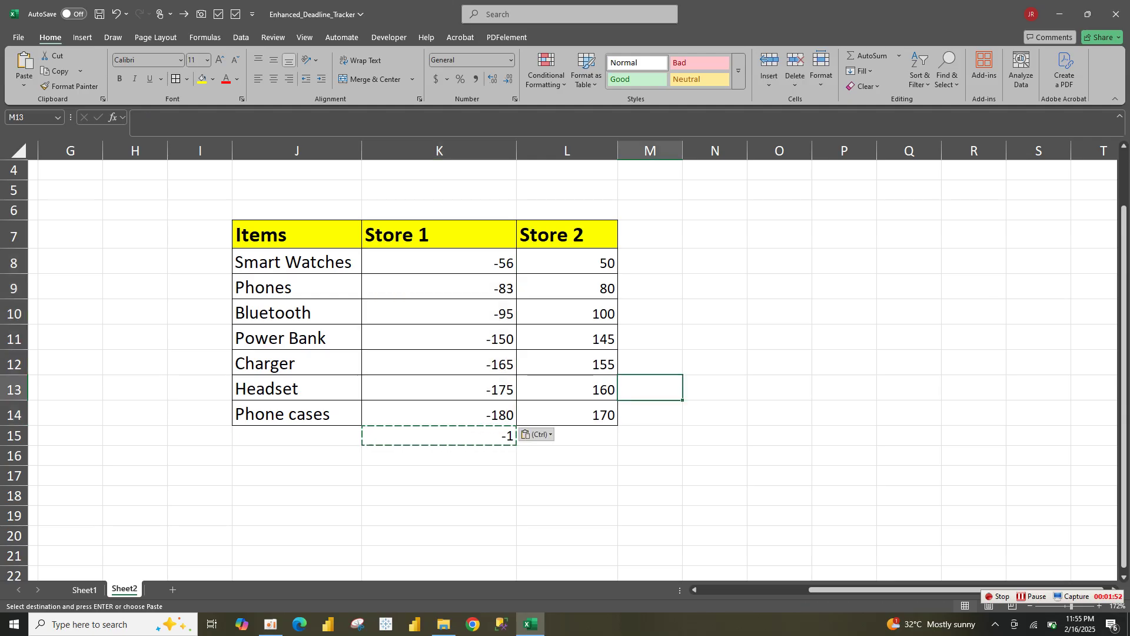
{"action": "key", "text": "Escape"}
Step: Insert a 2-D clustered bar chart from the whole items table, J7:L14
{"action": "left_click_drag", "start_coordinate": [439, 262], "coordinate": [565, 414]}
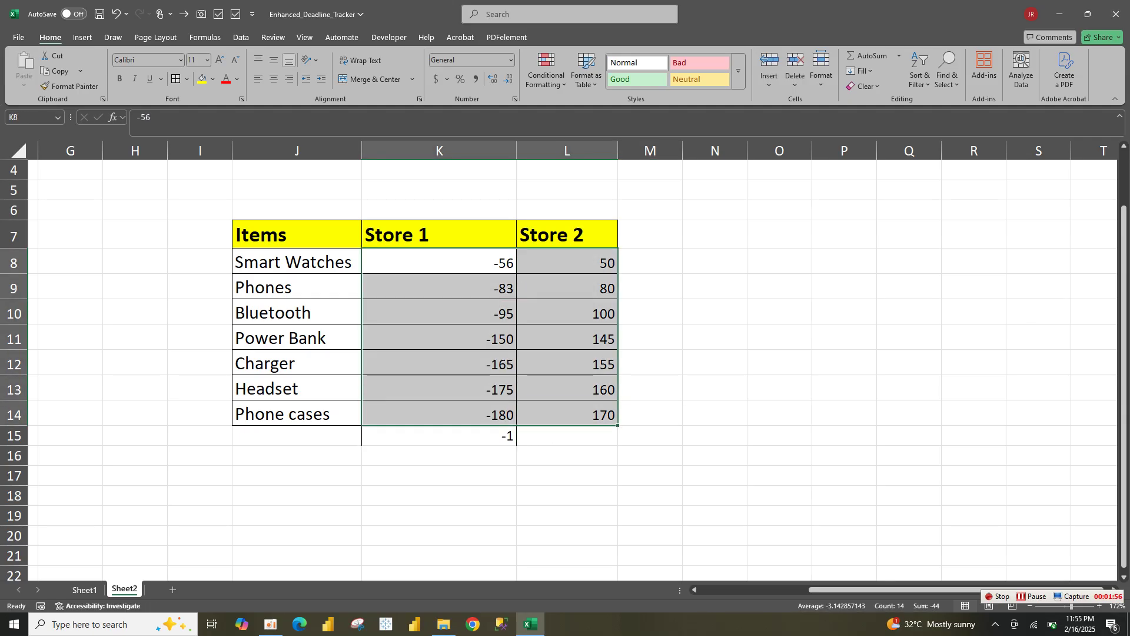
{"action": "left_click_drag", "start_coordinate": [296, 235], "coordinate": [566, 413]}
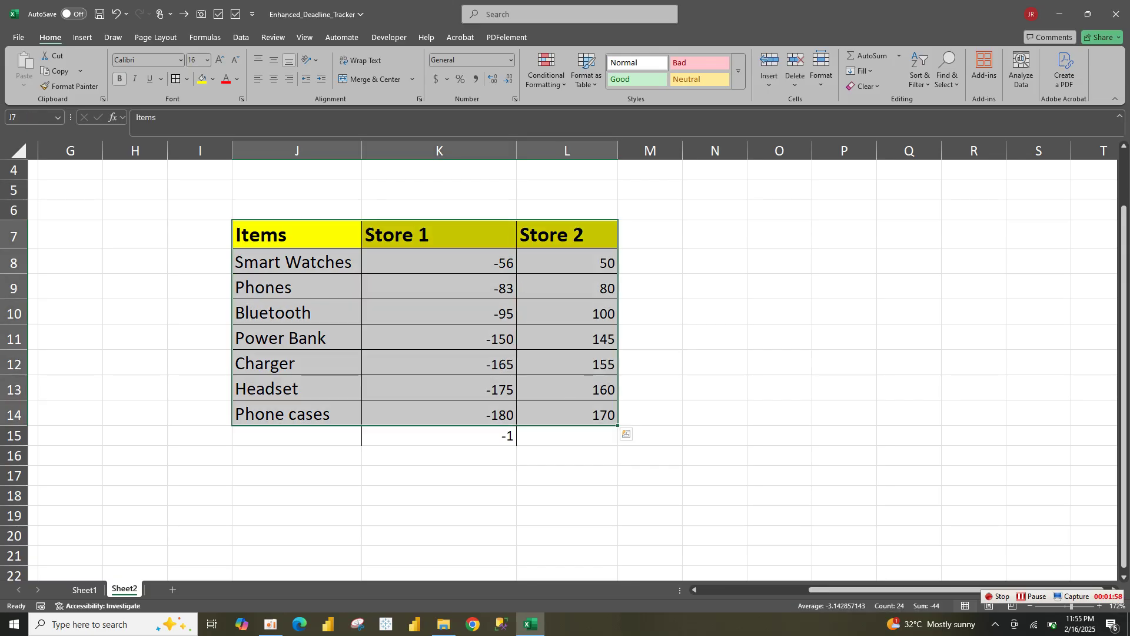
{"action": "left_click", "coordinate": [82, 37]}
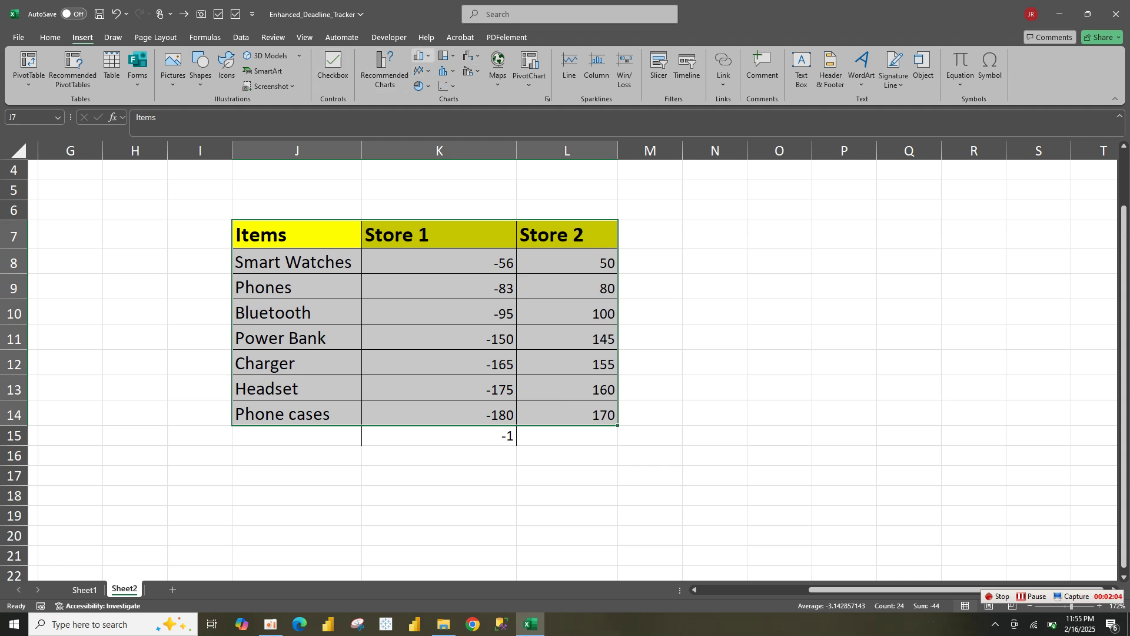
{"action": "left_click", "coordinate": [419, 56]}
{"action": "left_click", "coordinate": [429, 207]}
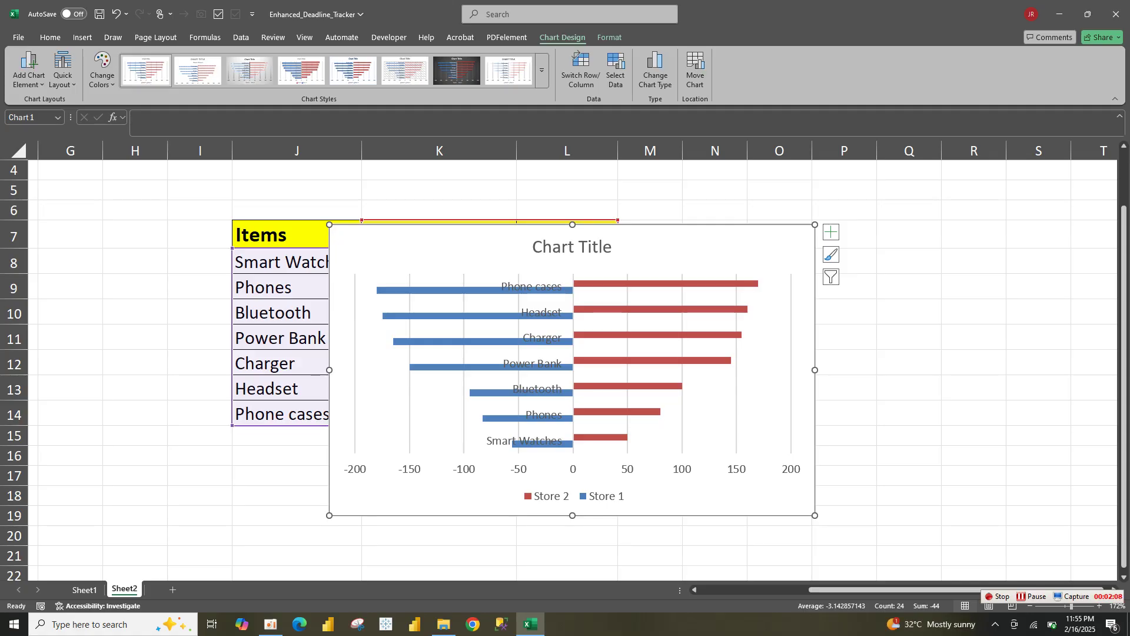
Step: Resize the bar chart and place it beside the table, spanning roughly columns M to S
{"action": "left_click_drag", "start_coordinate": [329, 224], "coordinate": [460, 248]}
{"action": "left_click_drag", "start_coordinate": [618, 235], "coordinate": [803, 235]}
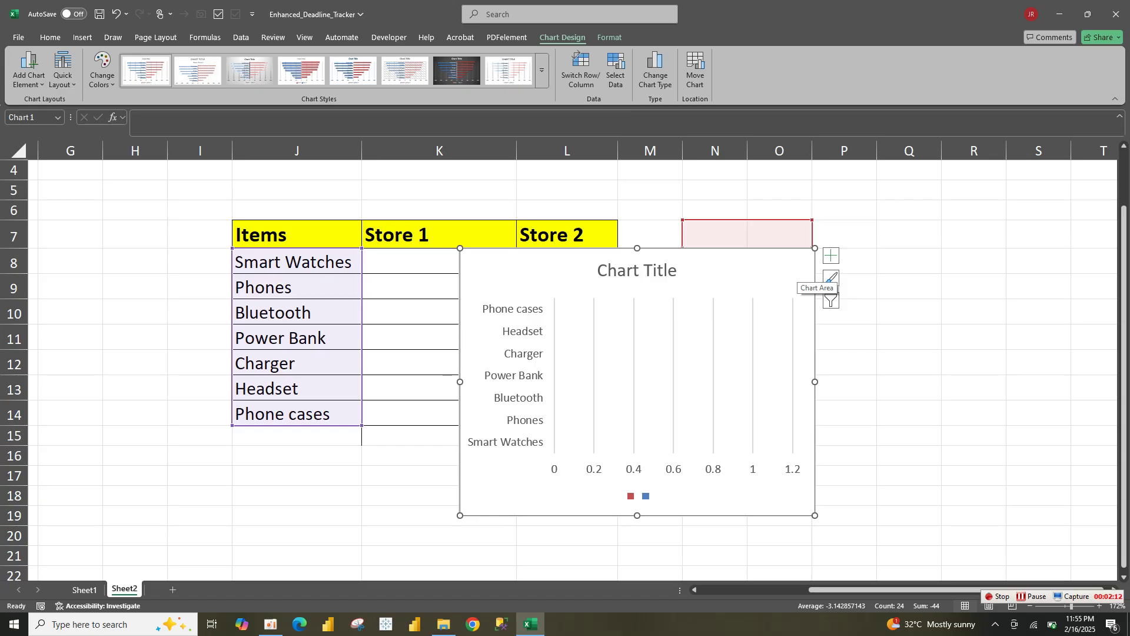
{"action": "key", "text": "ctrl+z"}
{"action": "left_click_drag", "start_coordinate": [806, 278], "coordinate": [984, 231]}
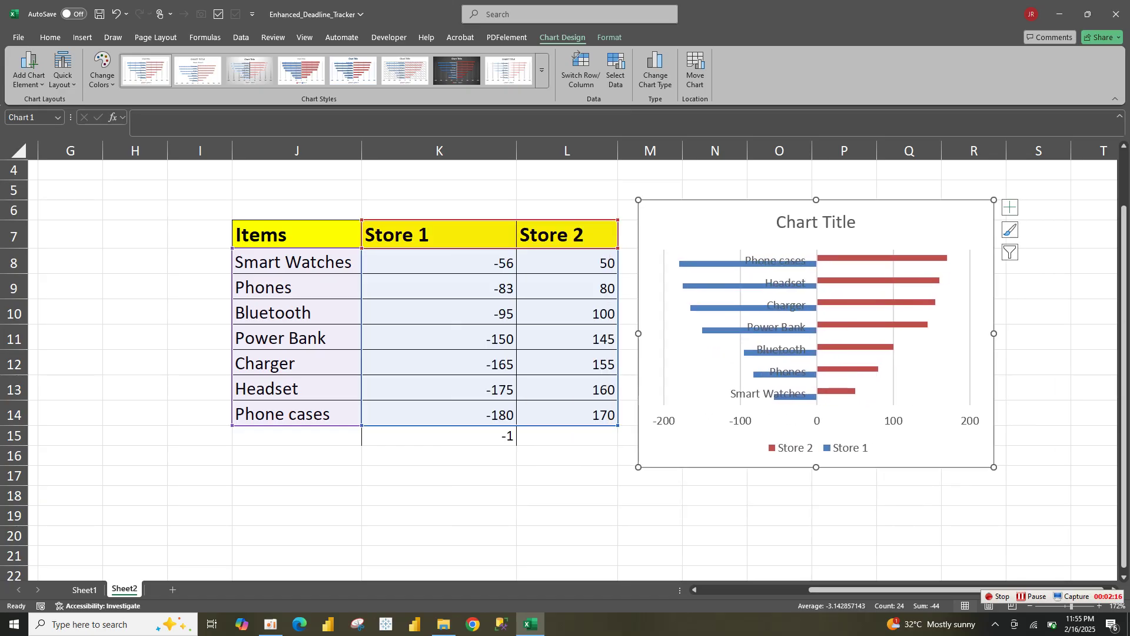
{"action": "left_click_drag", "start_coordinate": [993, 466], "coordinate": [1054, 470]}
Step: Delete the horizontal value axis from the bar chart
{"action": "left_click", "coordinate": [847, 423]}
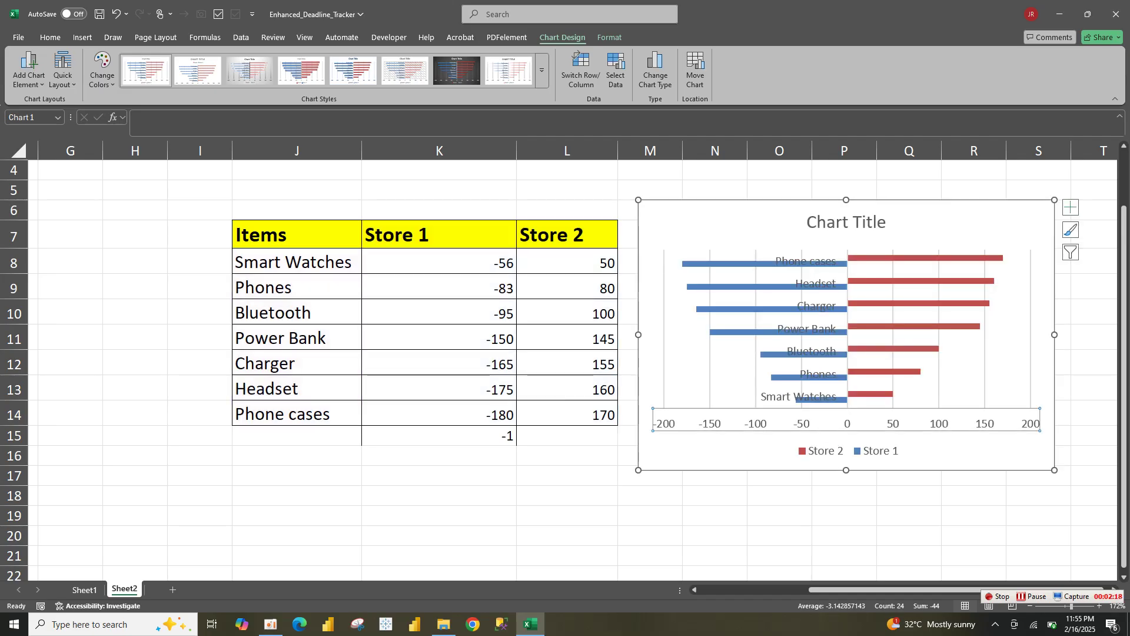
{"action": "key", "text": "Delete"}
{"action": "left_click", "coordinate": [848, 451]}
{"action": "key", "text": "Delete"}
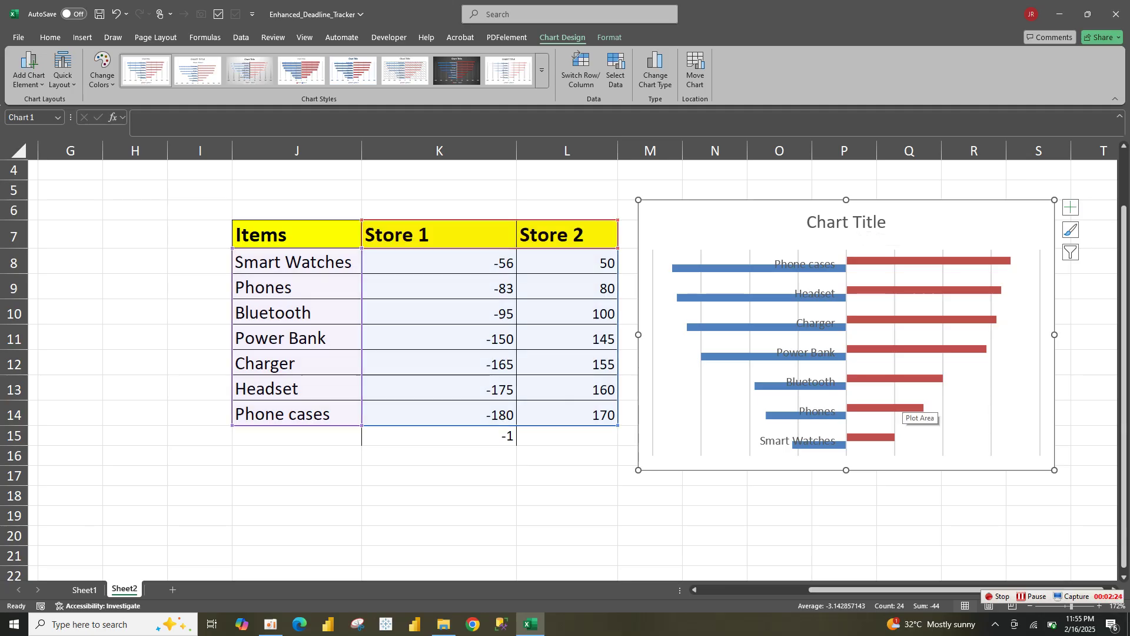
{"action": "key", "text": "ctrl+z"}
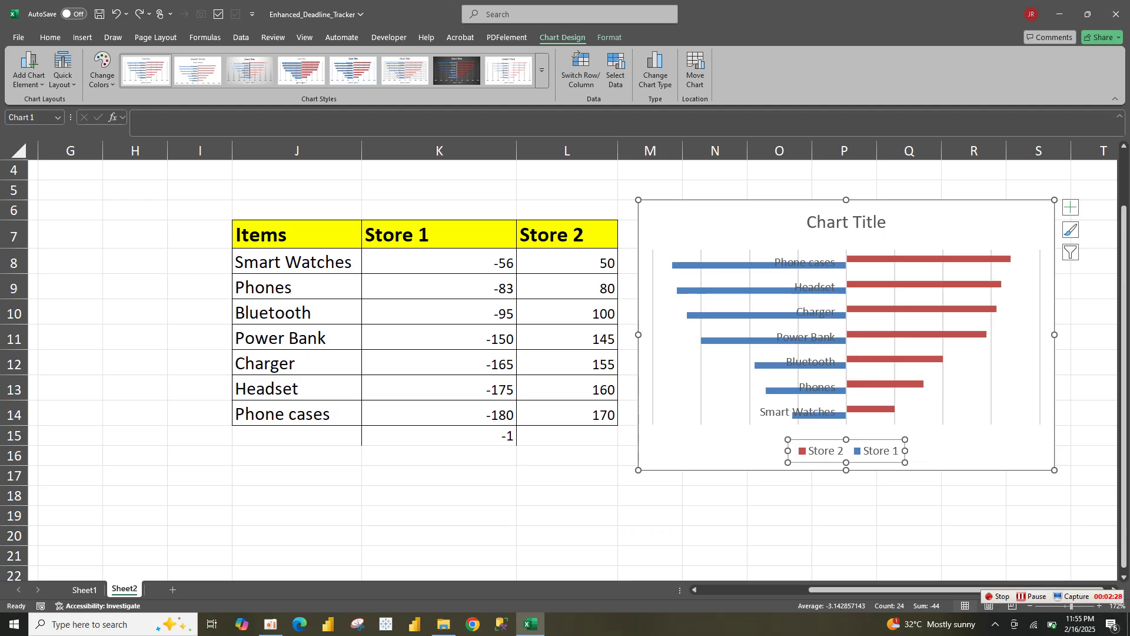
Step: Delete the chart title and turn off the chart's gridlines
{"action": "left_click", "coordinate": [848, 231]}
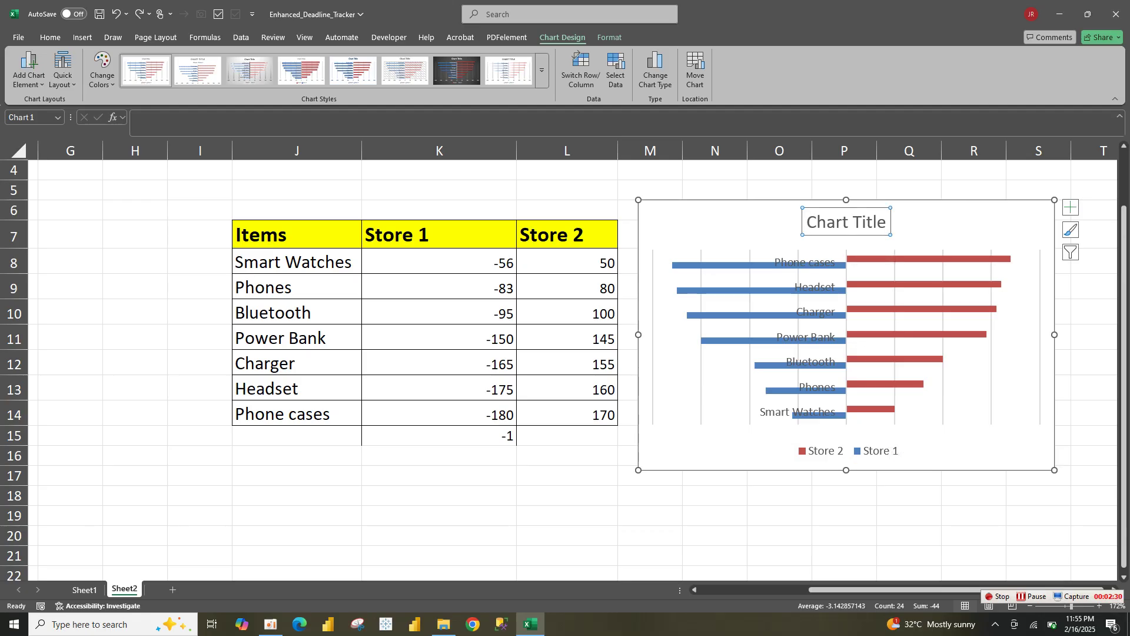
{"action": "key", "text": "Delete"}
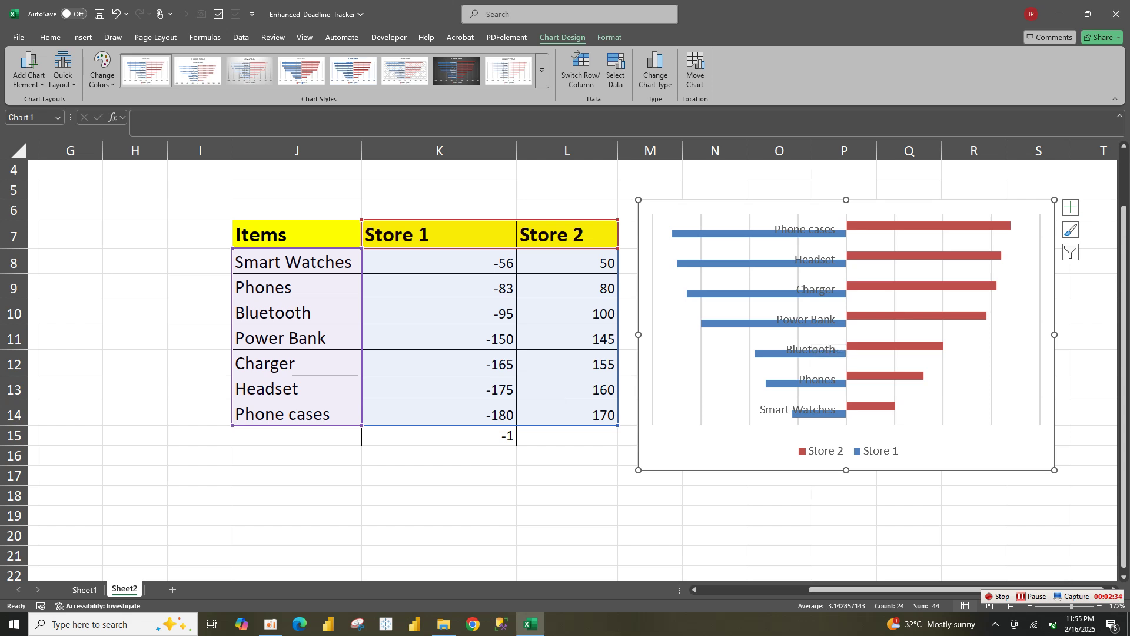
{"action": "left_click", "coordinate": [1093, 210]}
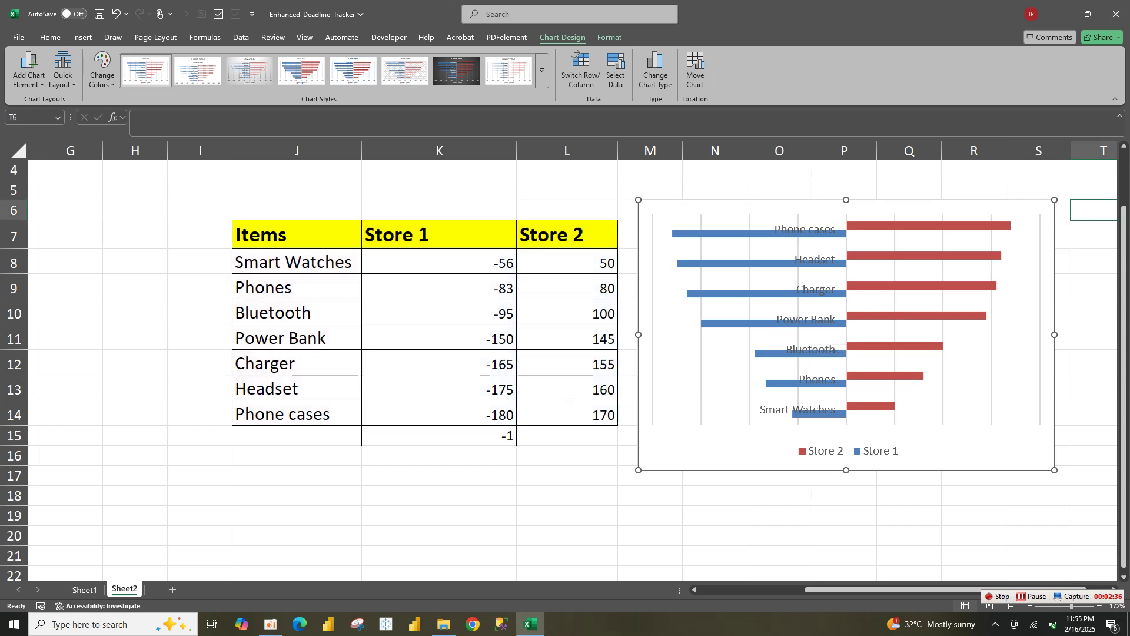
{"action": "left_click", "coordinate": [1027, 209]}
{"action": "left_click", "coordinate": [1093, 191]}
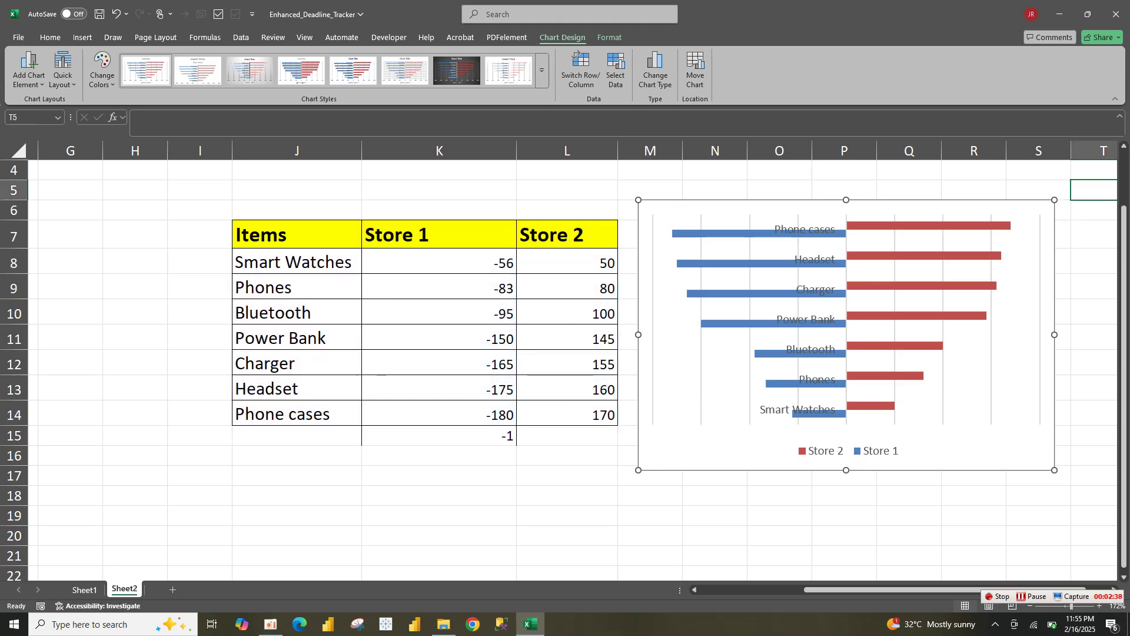
{"action": "left_click", "coordinate": [1030, 209]}
{"action": "left_click", "coordinate": [1070, 207]}
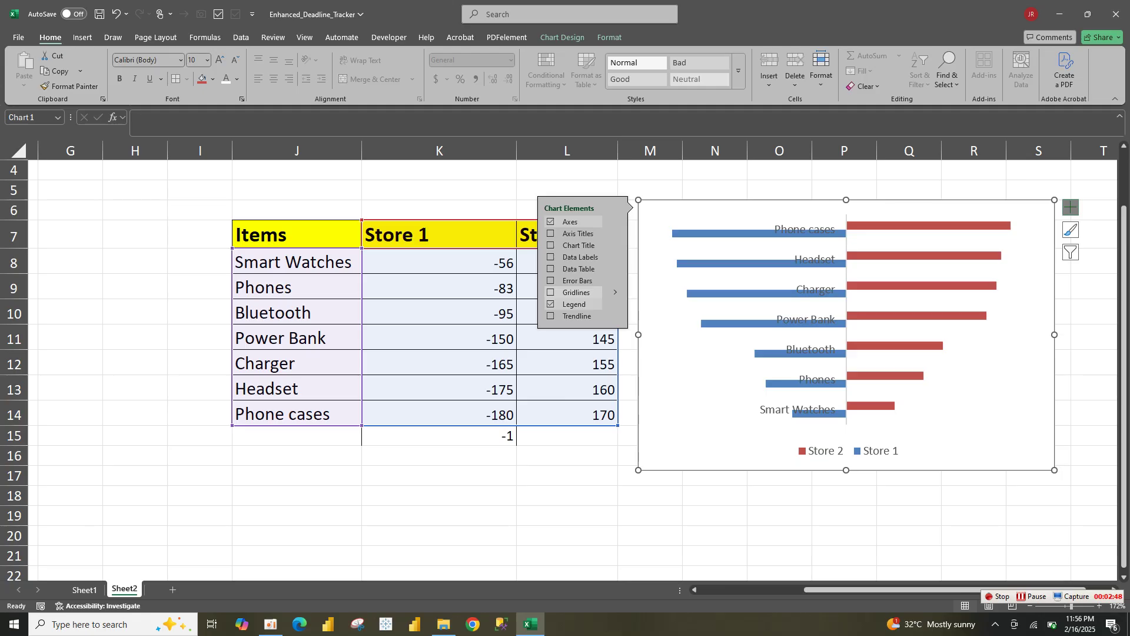
Step: Set the label position of the chart's vertical category axis to Low and close the formatting pane
{"action": "left_click", "coordinate": [810, 320]}
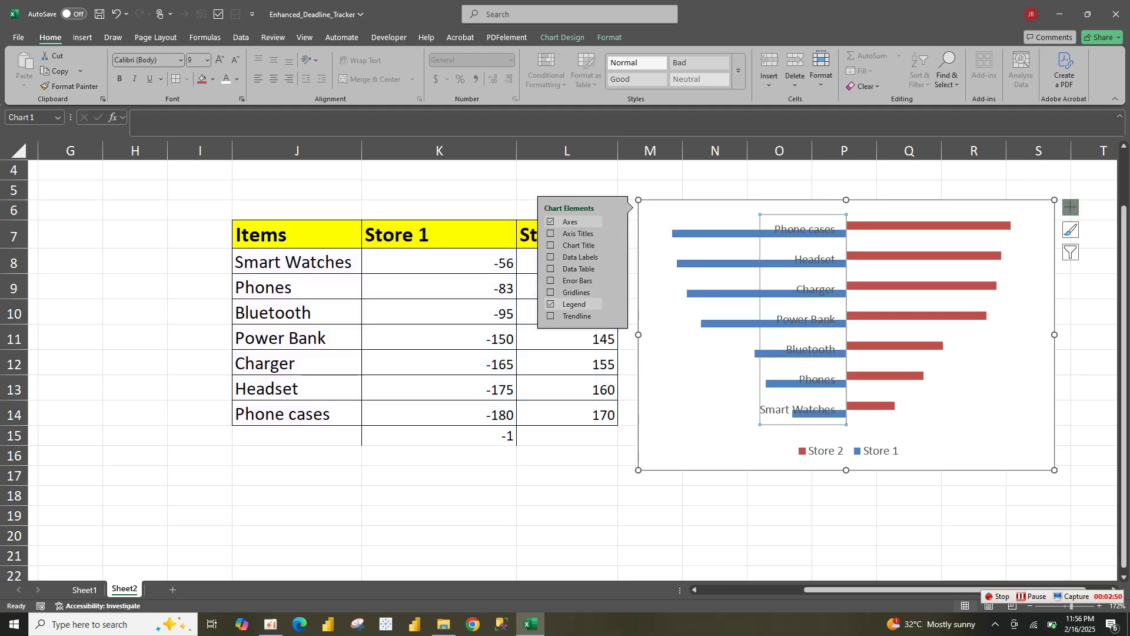
{"action": "left_click", "coordinate": [649, 190]}
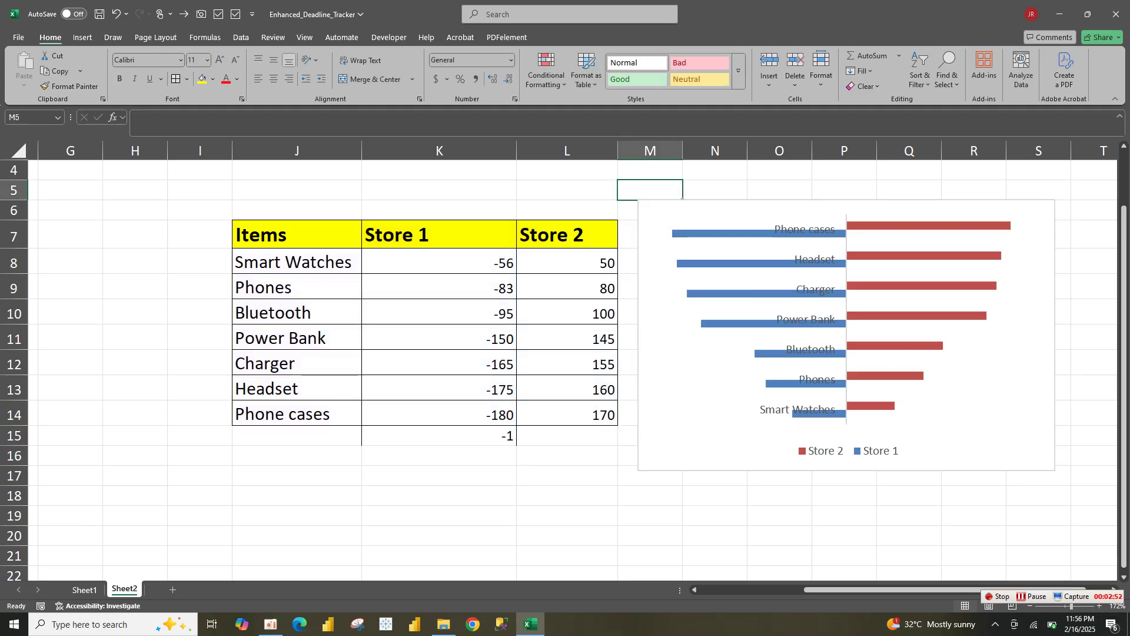
{"action": "left_click", "coordinate": [724, 364]}
{"action": "left_click", "coordinate": [810, 350]}
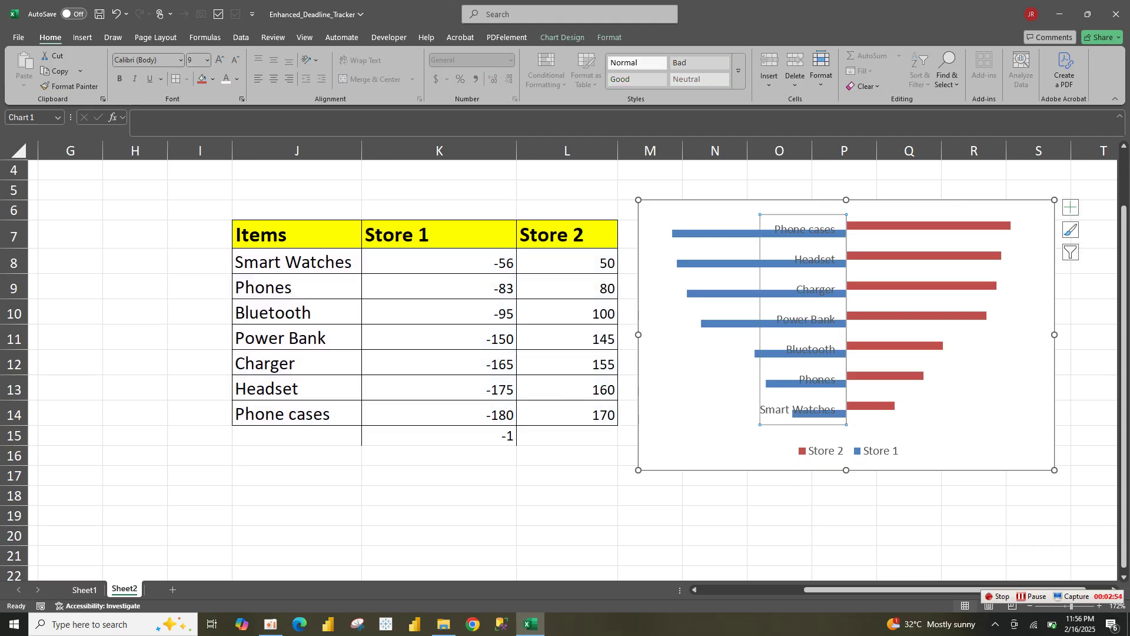
{"action": "right_click", "coordinate": [820, 286]}
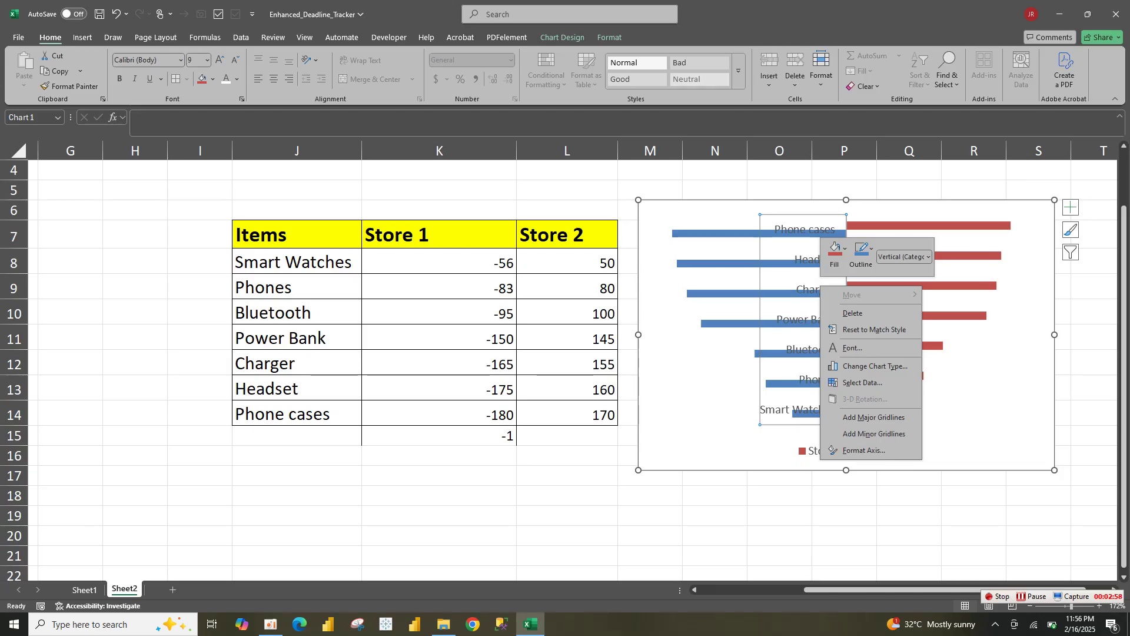
{"action": "left_click", "coordinate": [862, 451]}
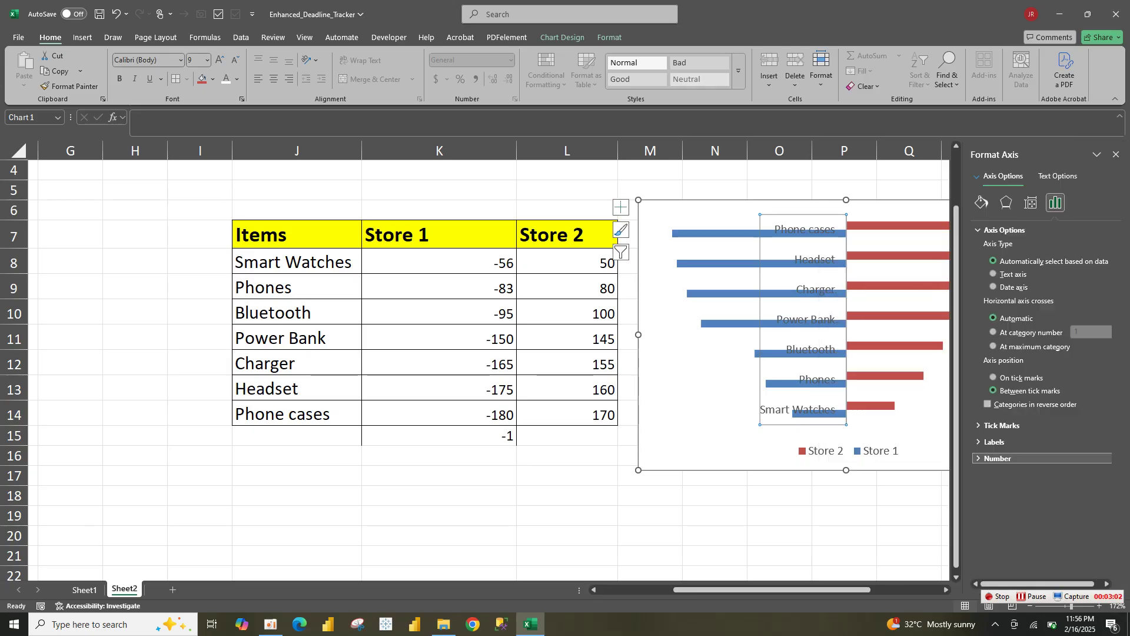
{"action": "left_click", "coordinate": [994, 442]}
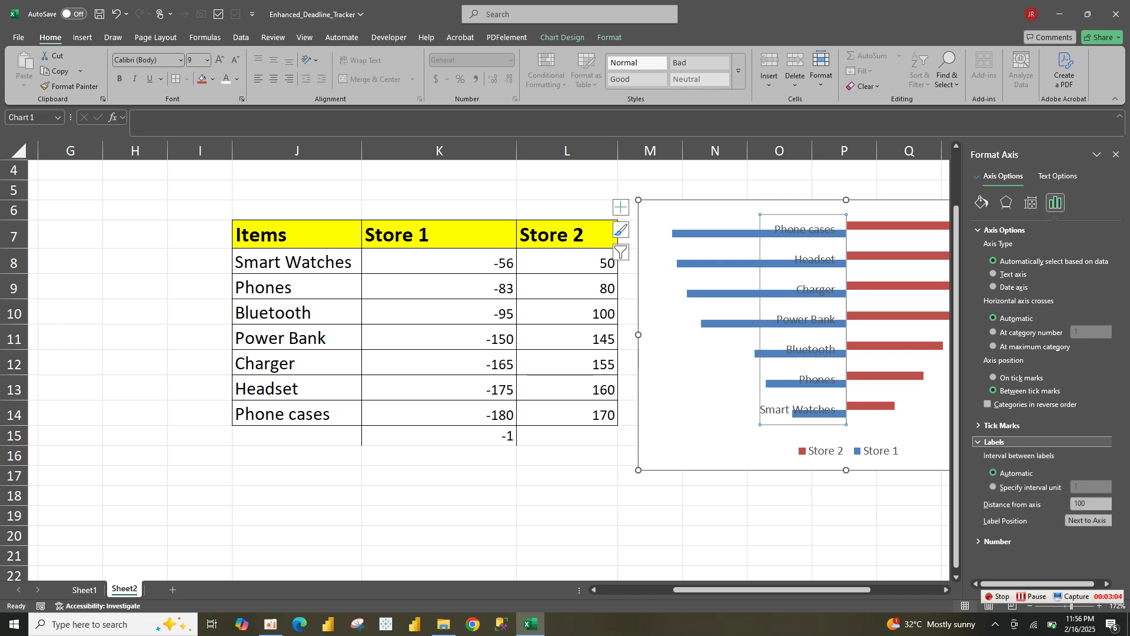
{"action": "left_click", "coordinate": [1087, 520]}
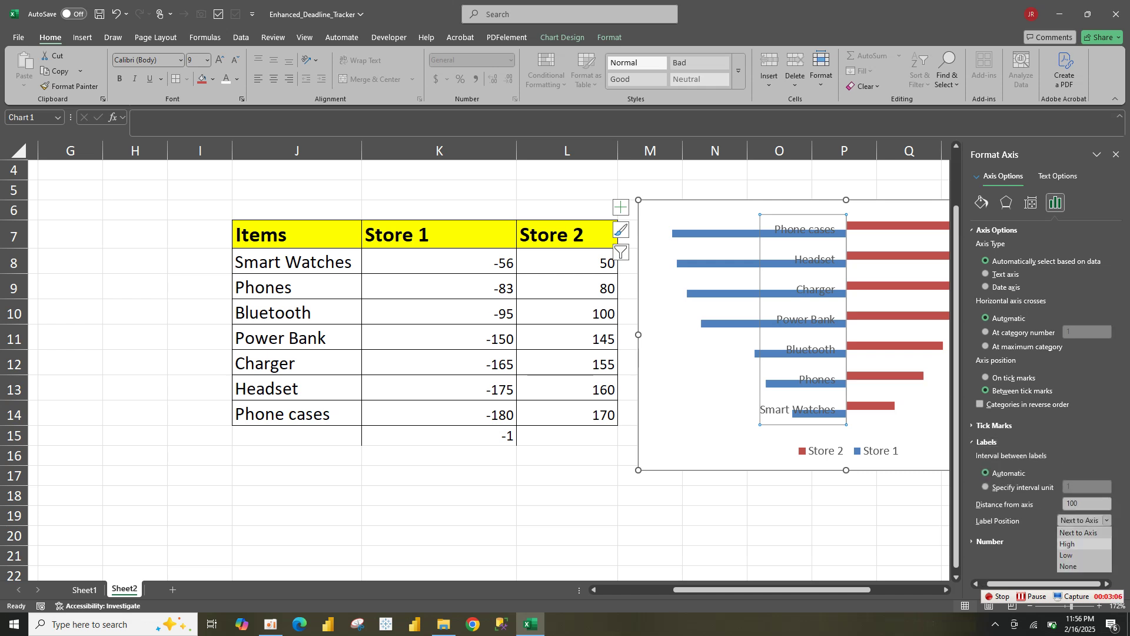
{"action": "left_click", "coordinate": [1068, 555]}
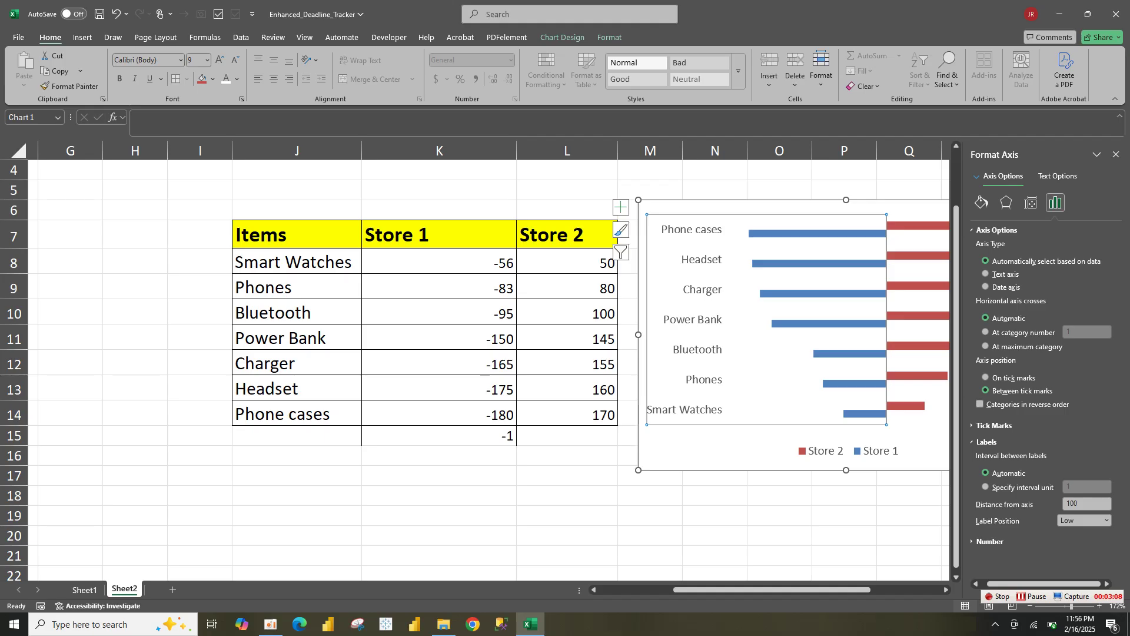
{"action": "left_click", "coordinate": [779, 496]}
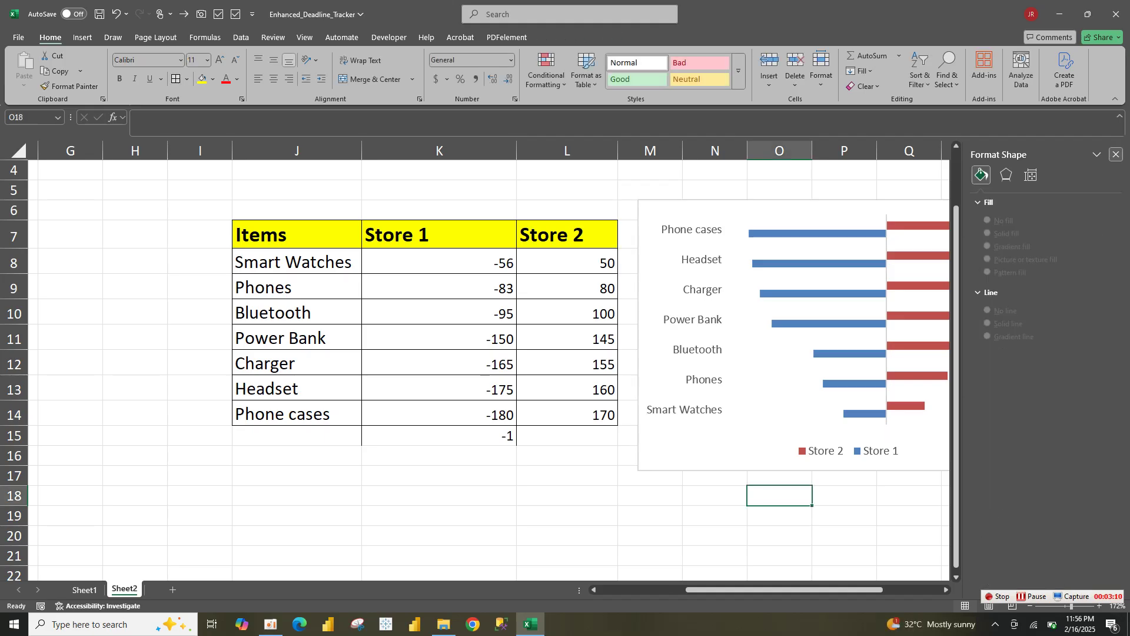
{"action": "left_click", "coordinate": [1116, 154]}
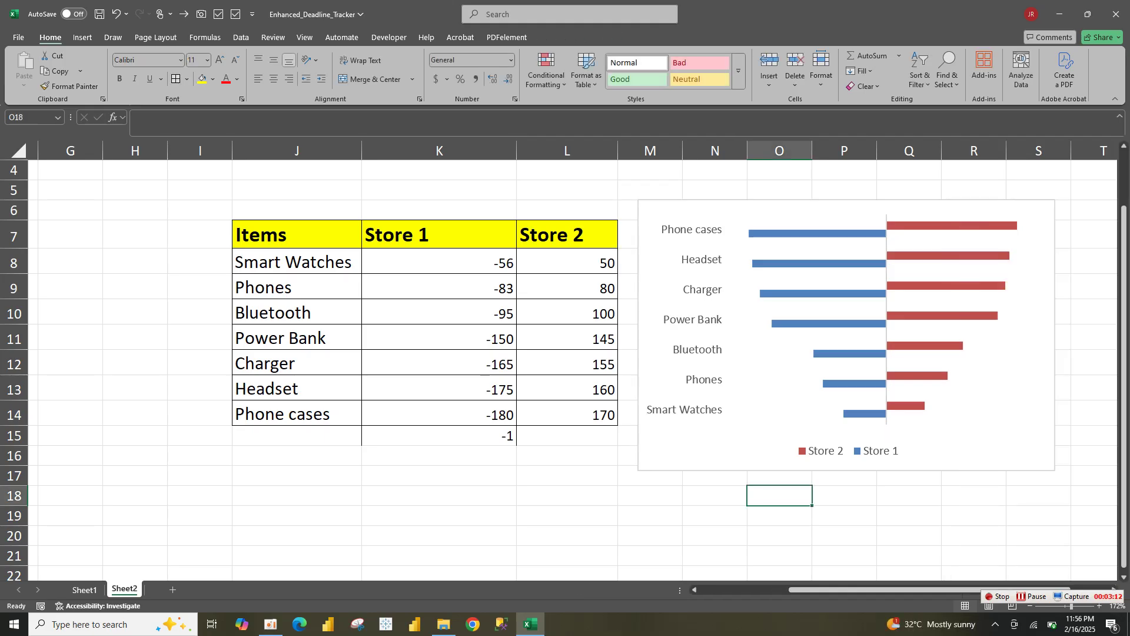
Step: Open the Store 2 series formatting options and move the chart over the table, spanning roughly columns K to O
{"action": "left_click", "coordinate": [936, 315]}
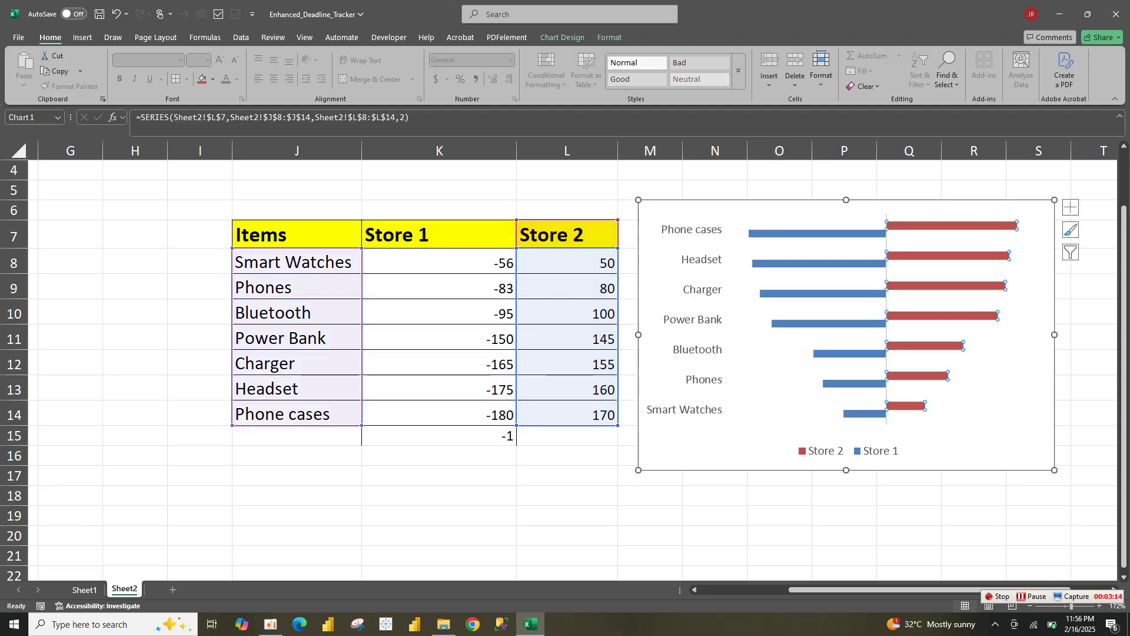
{"action": "right_click", "coordinate": [918, 316]}
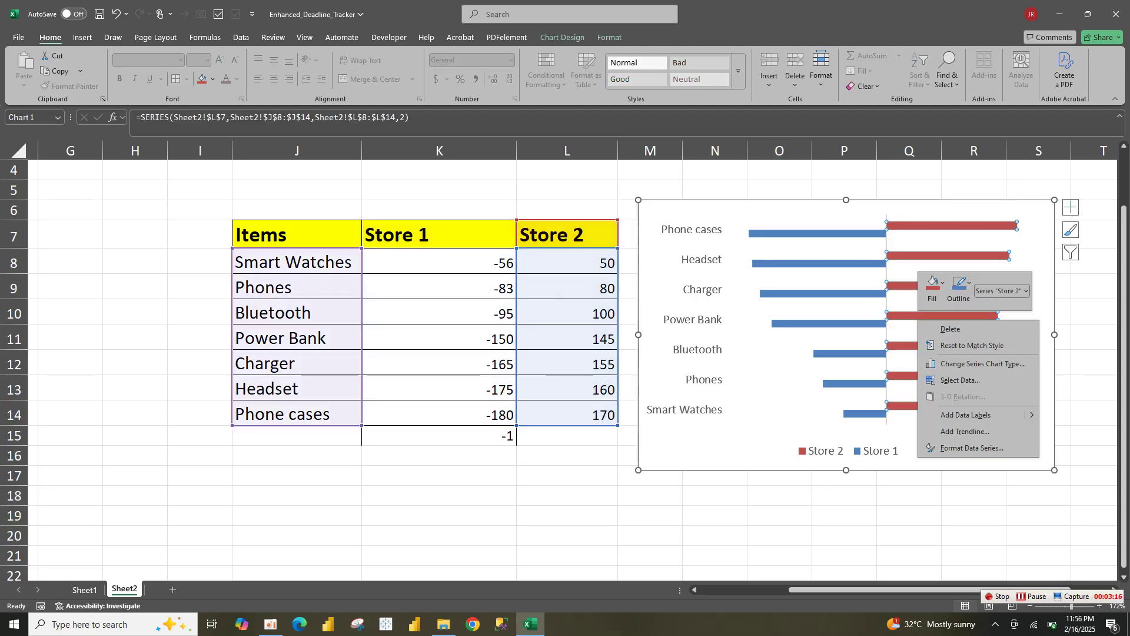
{"action": "left_click", "coordinate": [971, 448]}
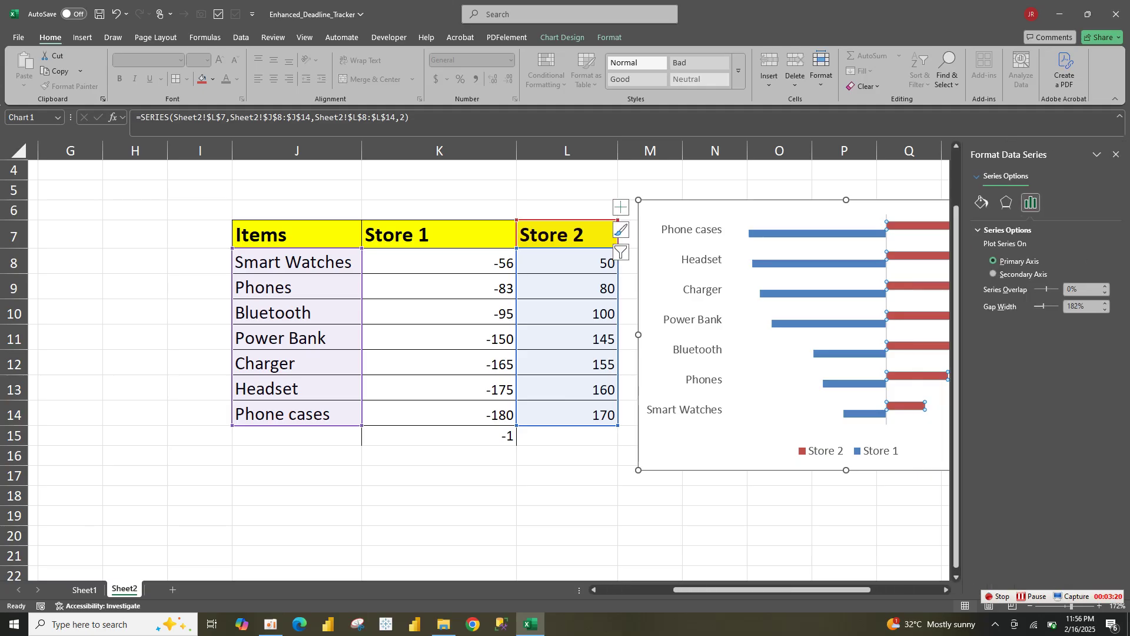
{"action": "left_click_drag", "start_coordinate": [927, 437], "coordinate": [659, 433]}
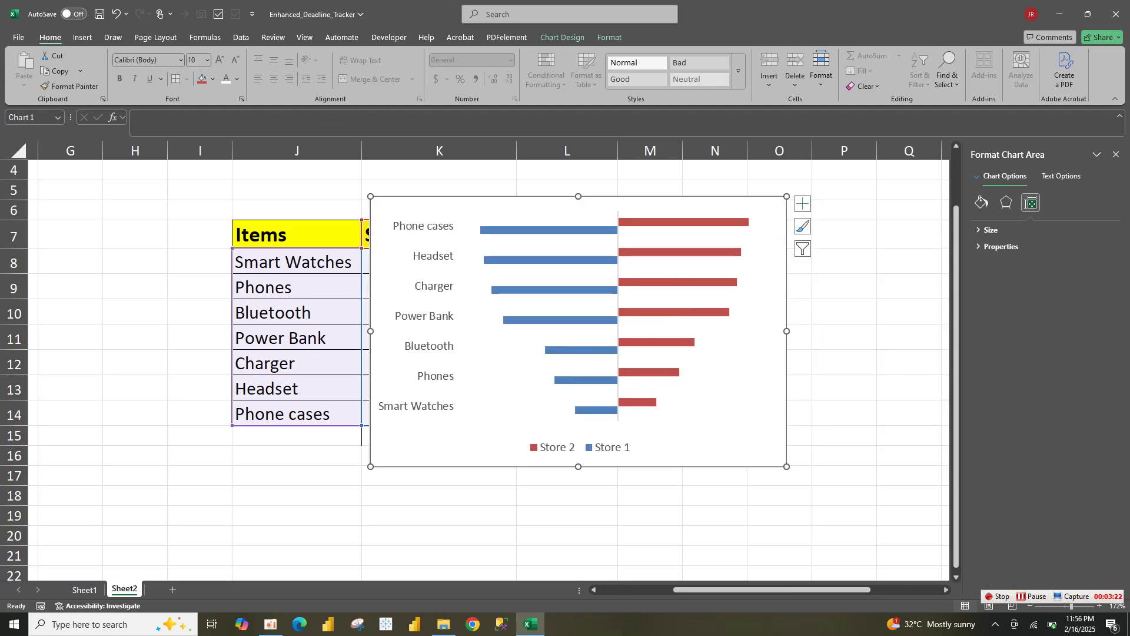
Step: Set the bar series overlap to 100% and the gap width to 15%
{"action": "left_click", "coordinate": [694, 282]}
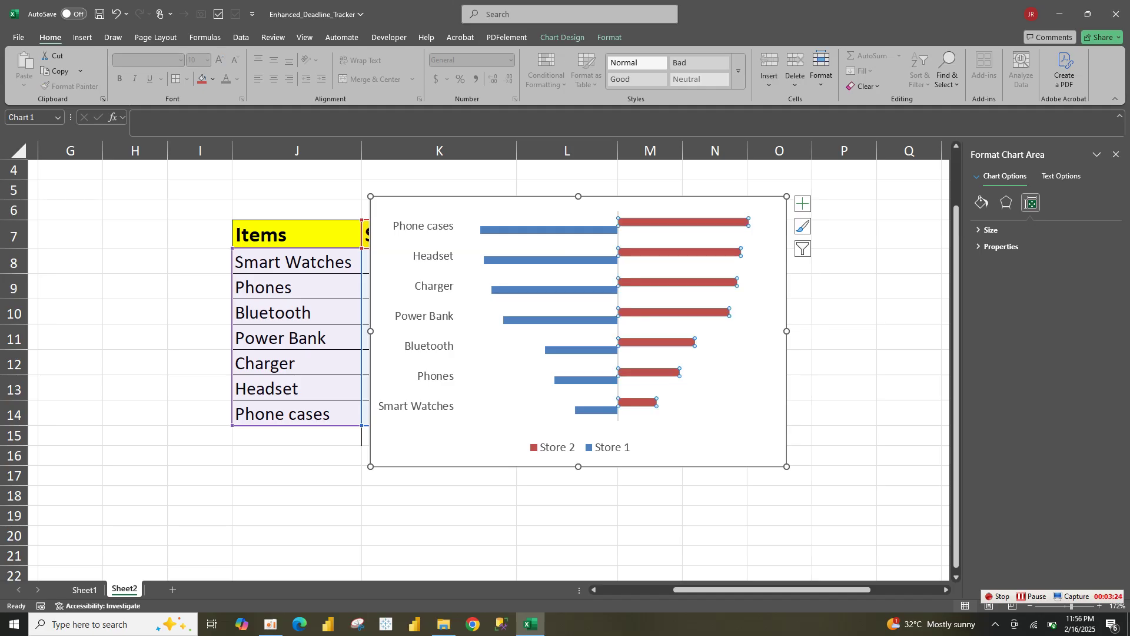
{"action": "left_click", "coordinate": [1082, 289]}
{"action": "left_click", "coordinate": [1072, 289]}
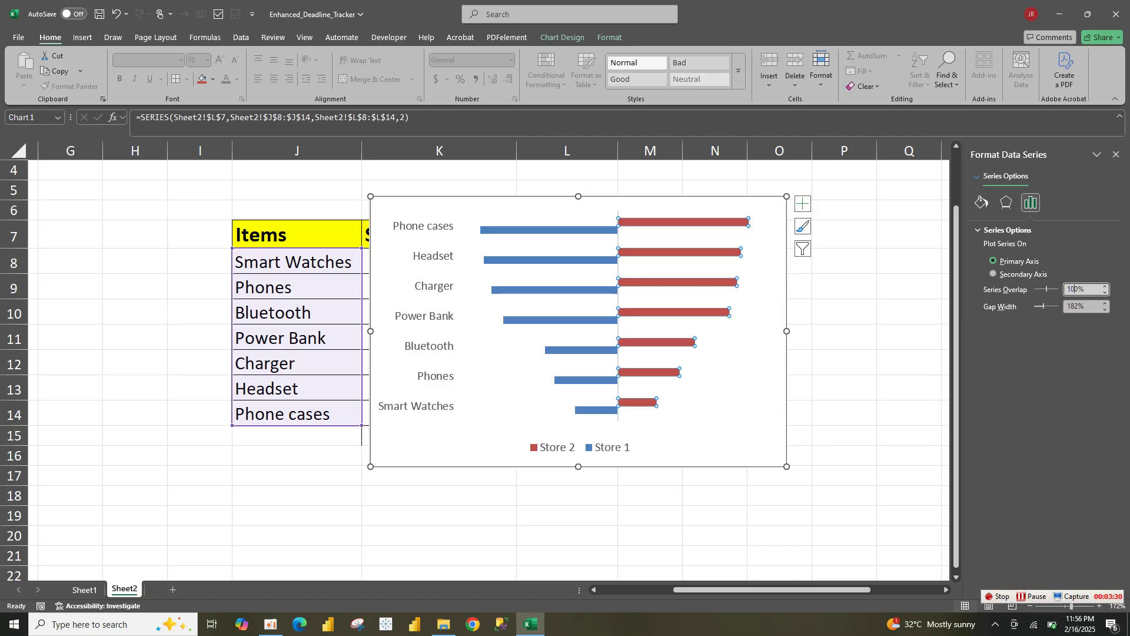
{"action": "left_click", "coordinate": [1073, 306]}
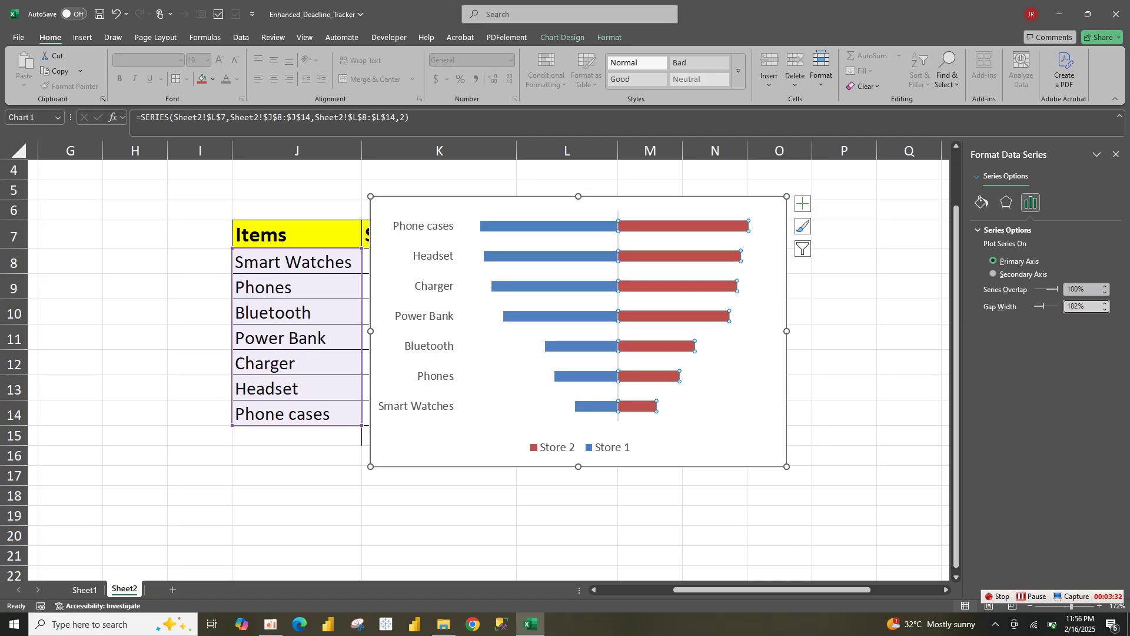
{"action": "key", "text": "BackSpace"}
{"action": "left_click", "coordinate": [1078, 289]}
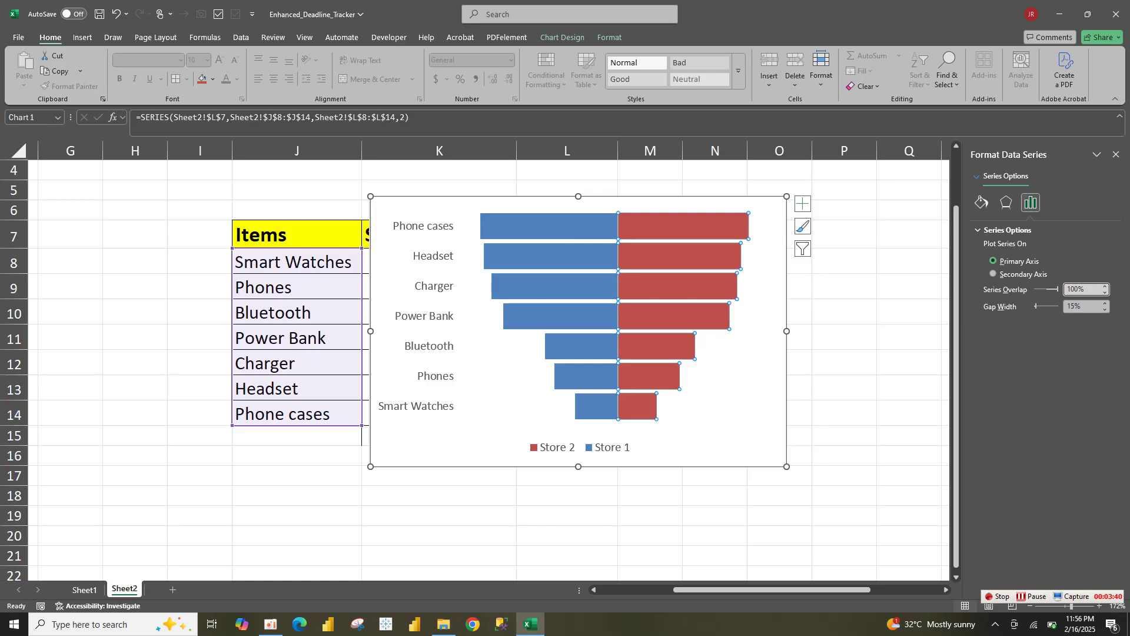
Step: Enlarge the chart slightly and set the border of both the Store 2 and Store 1 bars to no line
{"action": "left_click_drag", "start_coordinate": [786, 466], "coordinate": [811, 474]}
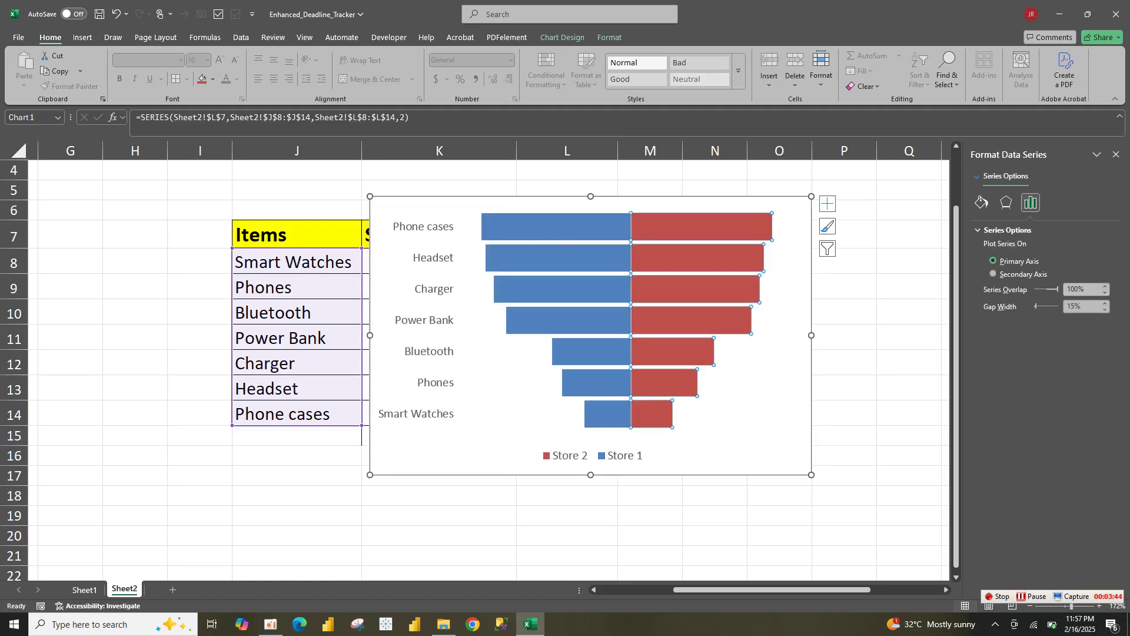
{"action": "left_click", "coordinate": [981, 203]}
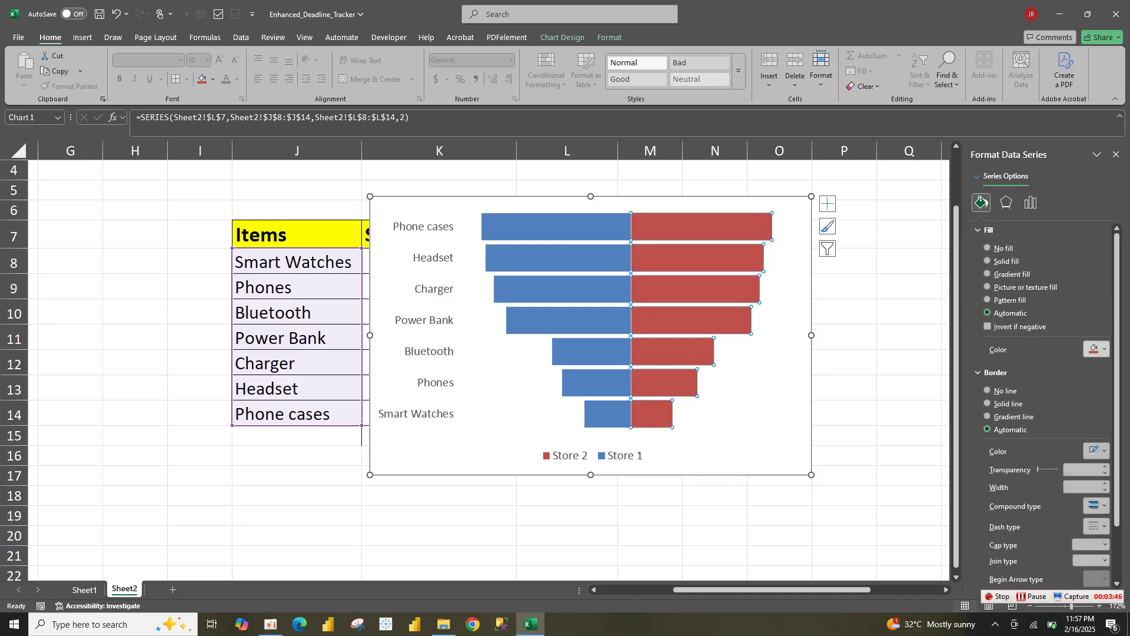
{"action": "left_click", "coordinate": [988, 390]}
{"action": "left_click", "coordinate": [570, 321]}
{"action": "left_click", "coordinate": [988, 390]}
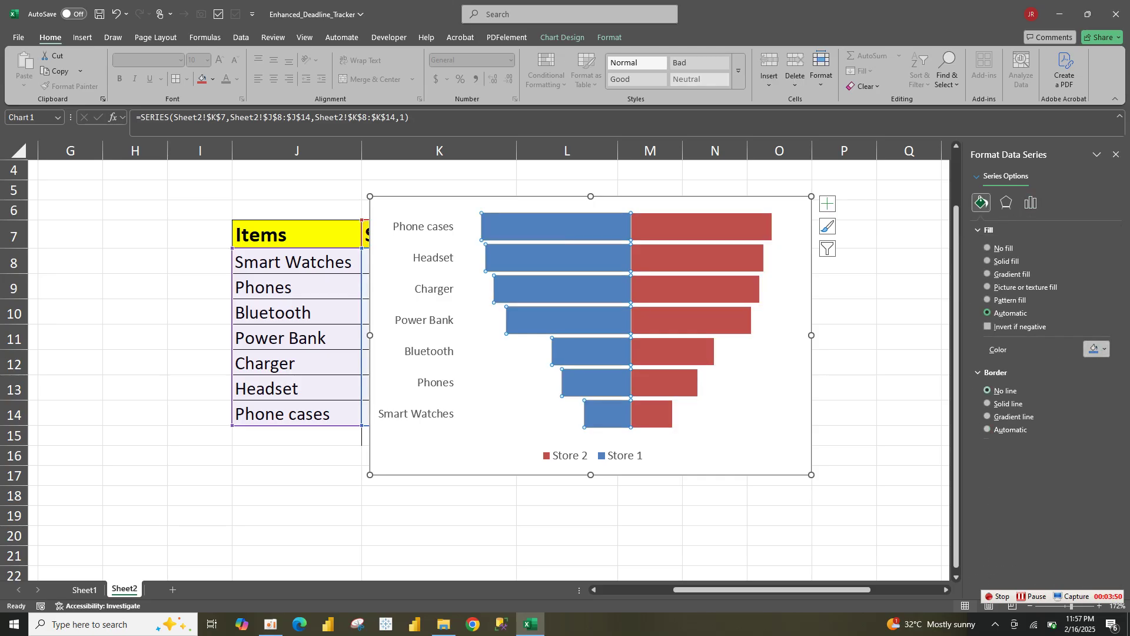
Step: Give the Store 2 bars a gradient fill and reduce it to two gradient stops
{"action": "left_click", "coordinate": [677, 320]}
{"action": "left_click", "coordinate": [1096, 349]}
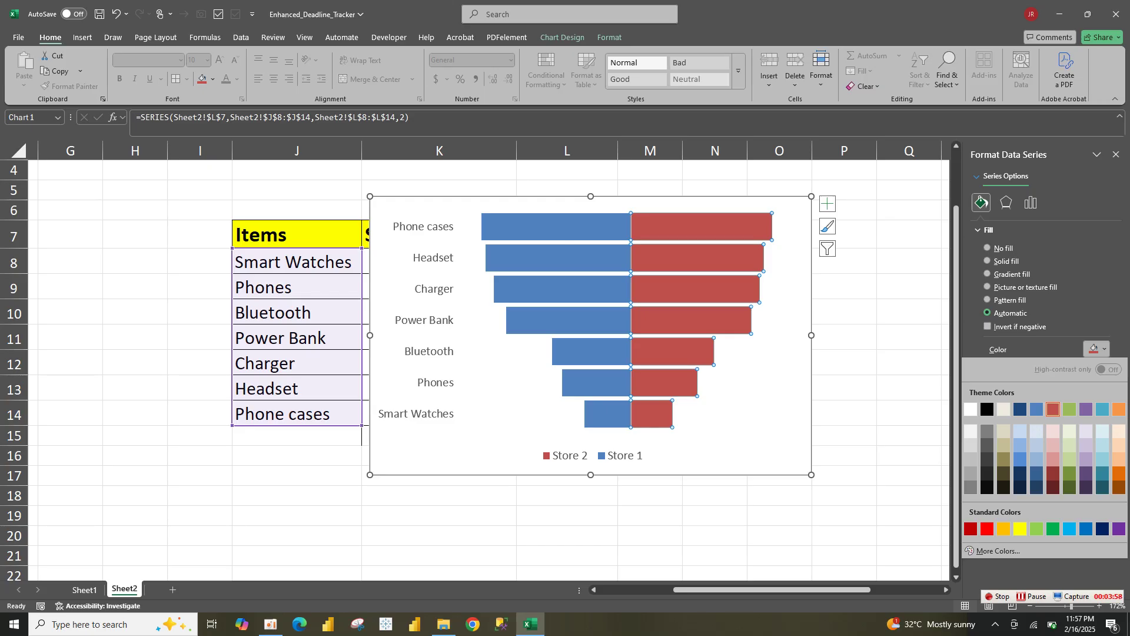
{"action": "left_click", "coordinate": [988, 274]}
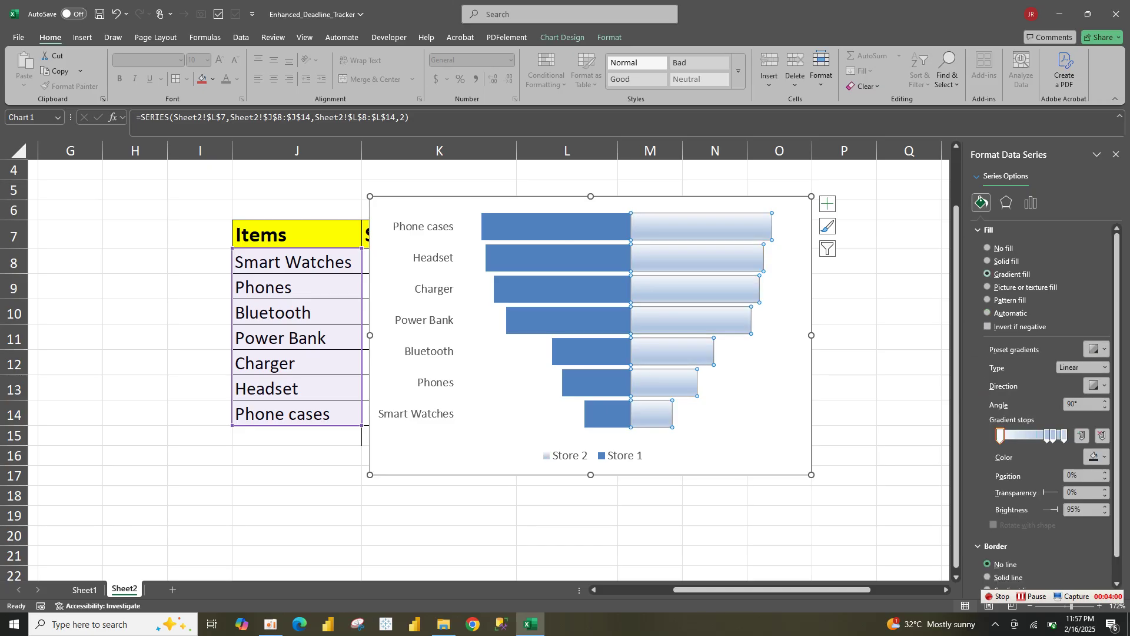
{"action": "left_click", "coordinate": [1102, 435]}
{"action": "left_click", "coordinate": [1102, 435]}
{"action": "left_click", "coordinate": [1102, 435]}
{"action": "left_click_drag", "start_coordinate": [1053, 437], "coordinate": [1001, 436]}
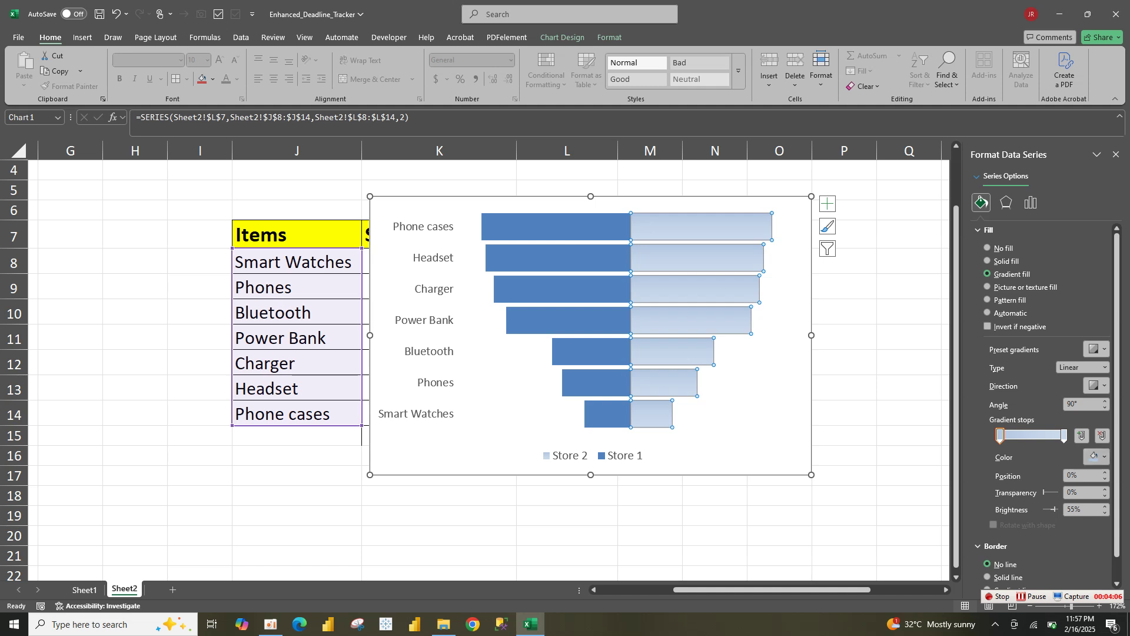
Step: Color the Store 2 gradient's first stop blue at 40% brightness and its second stop, at position 87%, light orange
{"action": "left_click", "coordinate": [1095, 456]}
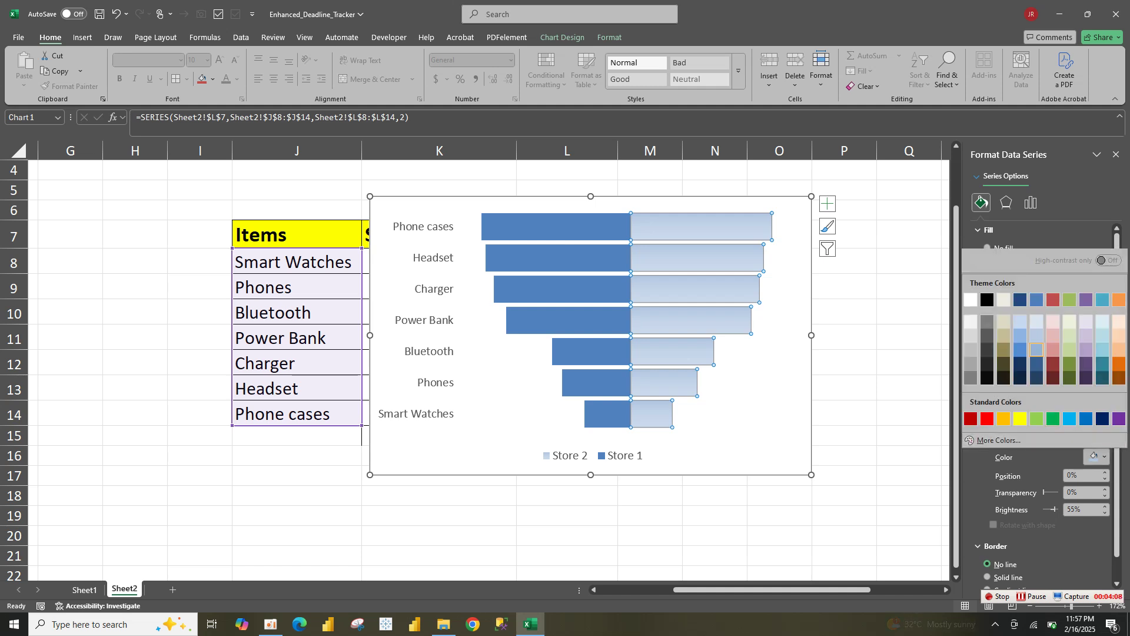
{"action": "left_click", "coordinate": [1036, 351]}
{"action": "left_click", "coordinate": [1064, 435]}
{"action": "left_click", "coordinate": [1095, 456]}
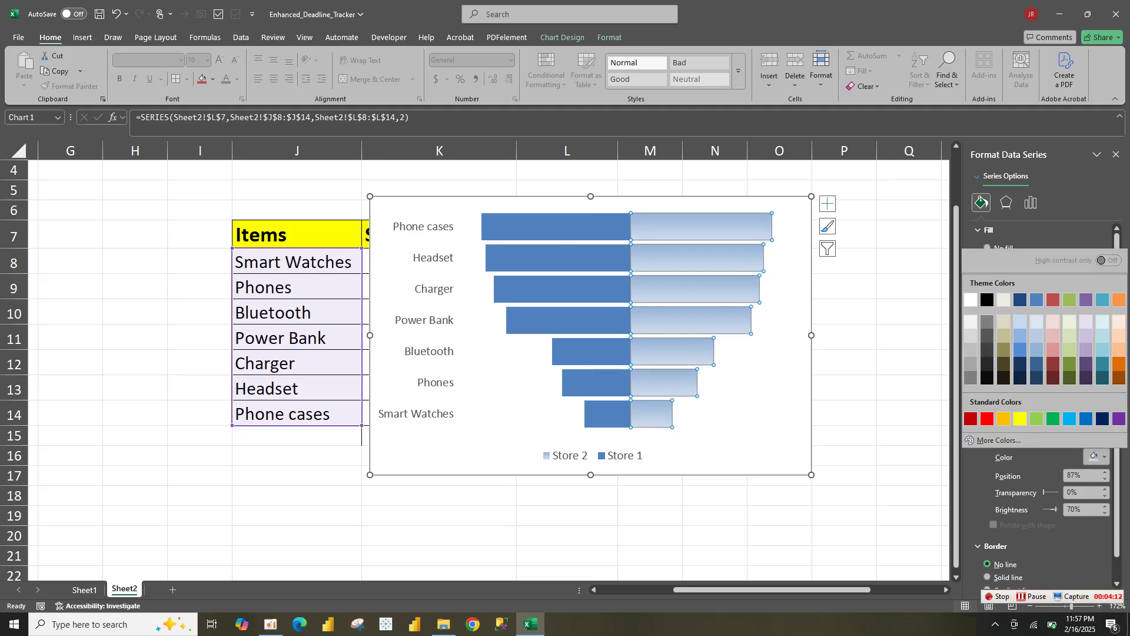
{"action": "left_click", "coordinate": [1118, 364]}
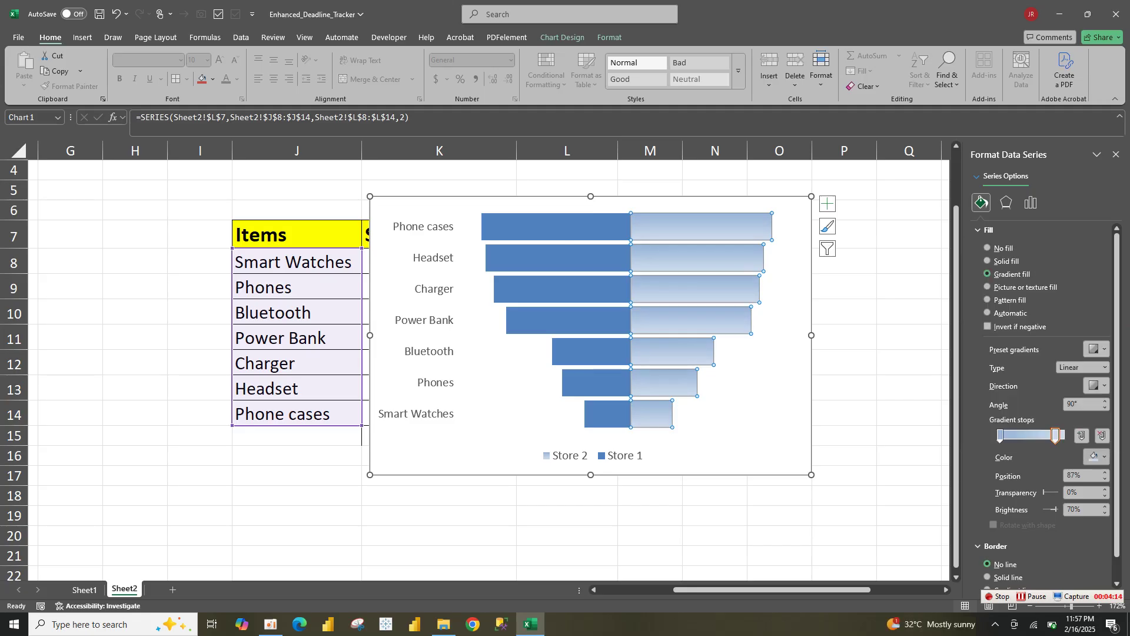
Step: Recolor the Store 2 gradient in orange, with 80% brightness at the first stop and 40% at the second stop
{"action": "left_click", "coordinate": [1000, 436]}
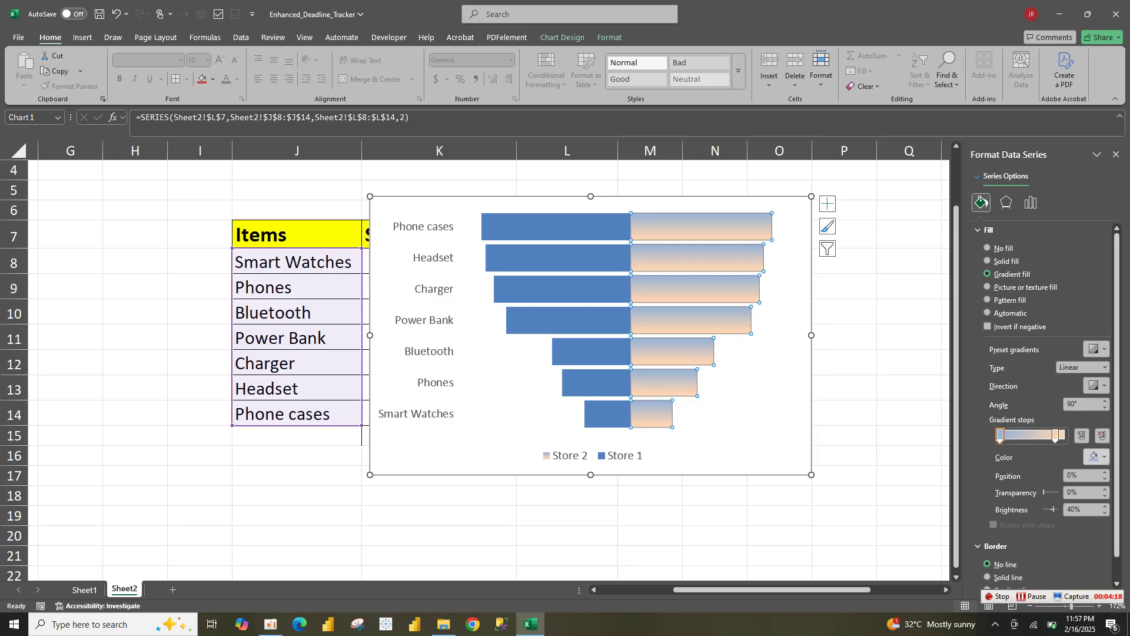
{"action": "left_click", "coordinate": [1096, 456]}
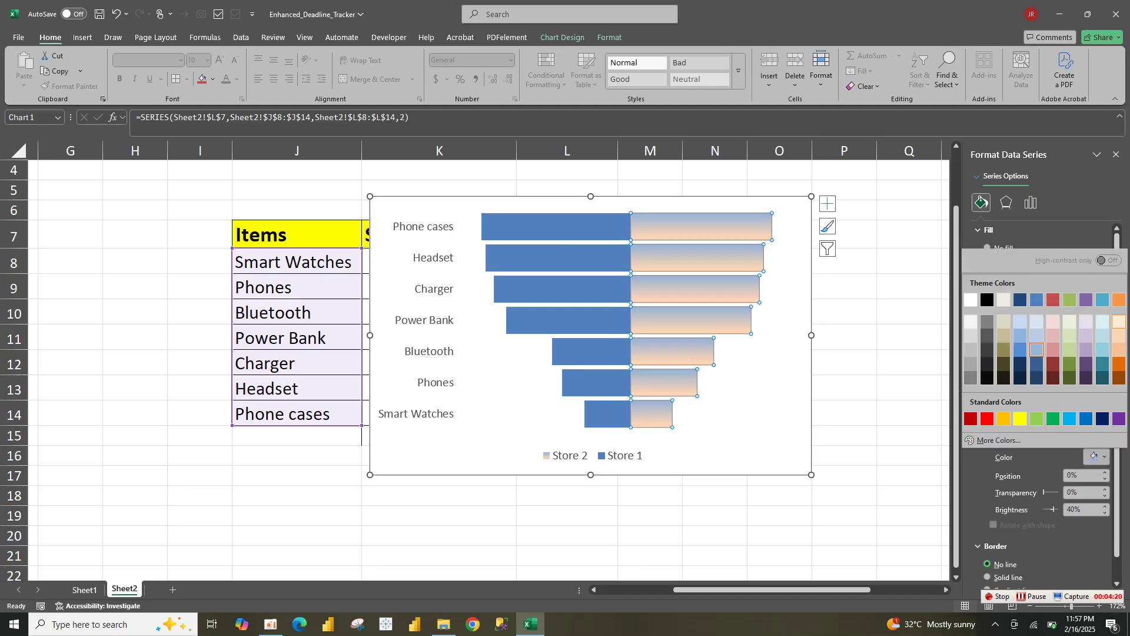
{"action": "left_click", "coordinate": [1119, 322]}
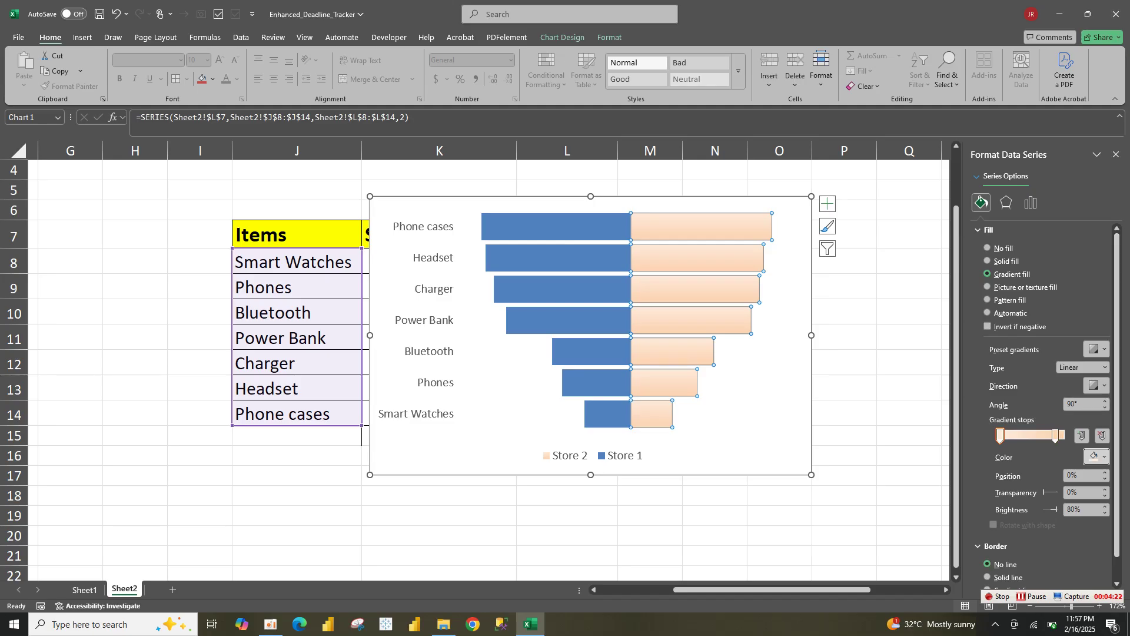
{"action": "left_click", "coordinate": [1055, 435]}
{"action": "left_click", "coordinate": [1096, 456]}
{"action": "left_click", "coordinate": [1118, 349]}
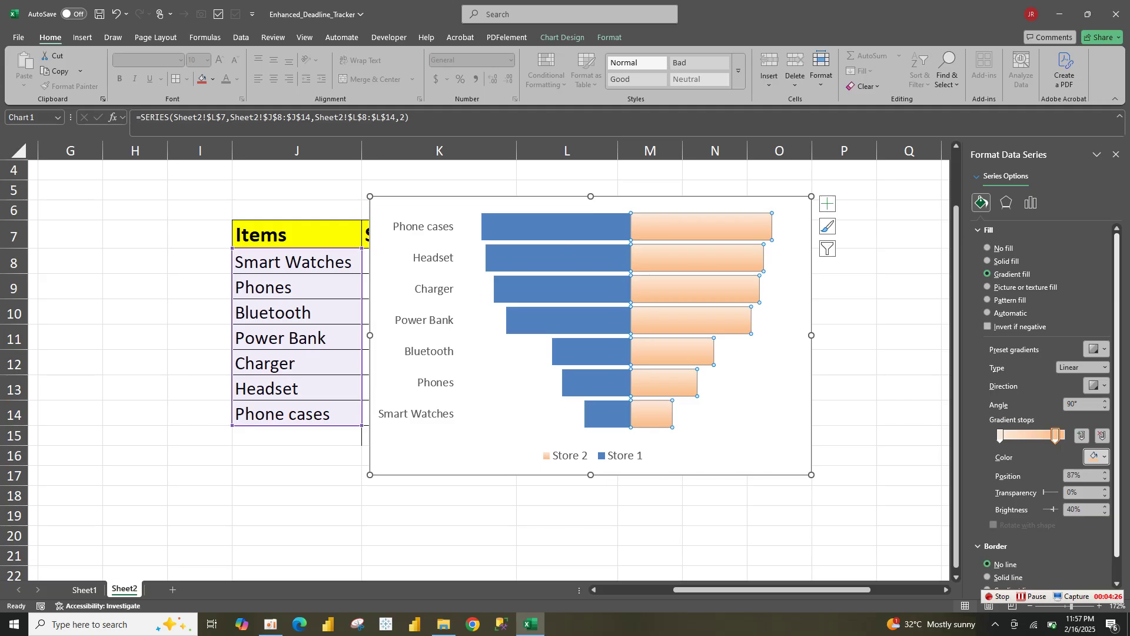
Step: Give the Store 1 bars a gradient fill with a dark blue first stop and a light blue second stop at position 87%
{"action": "left_click", "coordinate": [558, 320]}
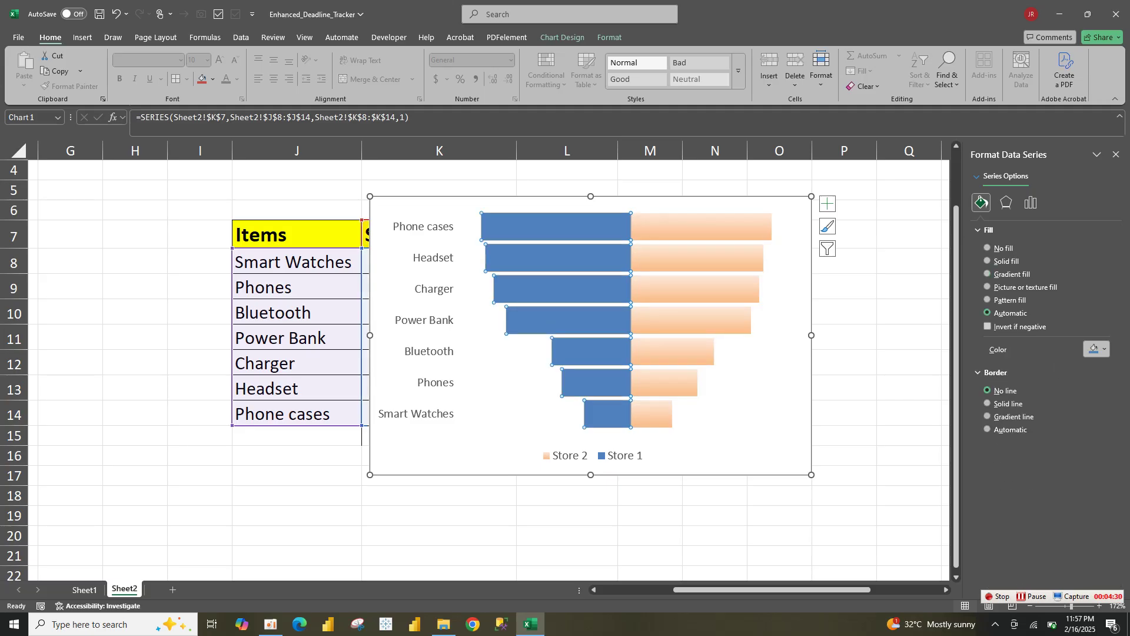
{"action": "left_click", "coordinate": [988, 273]}
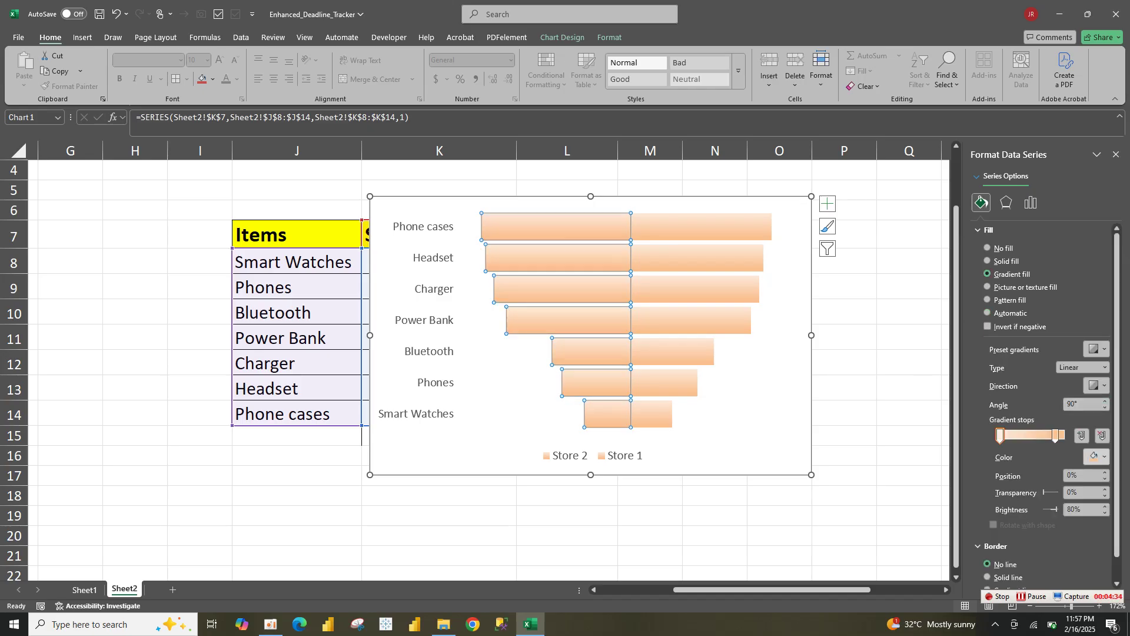
{"action": "left_click", "coordinate": [1096, 457]}
{"action": "left_click", "coordinate": [1020, 364]}
{"action": "left_click", "coordinate": [1055, 434]}
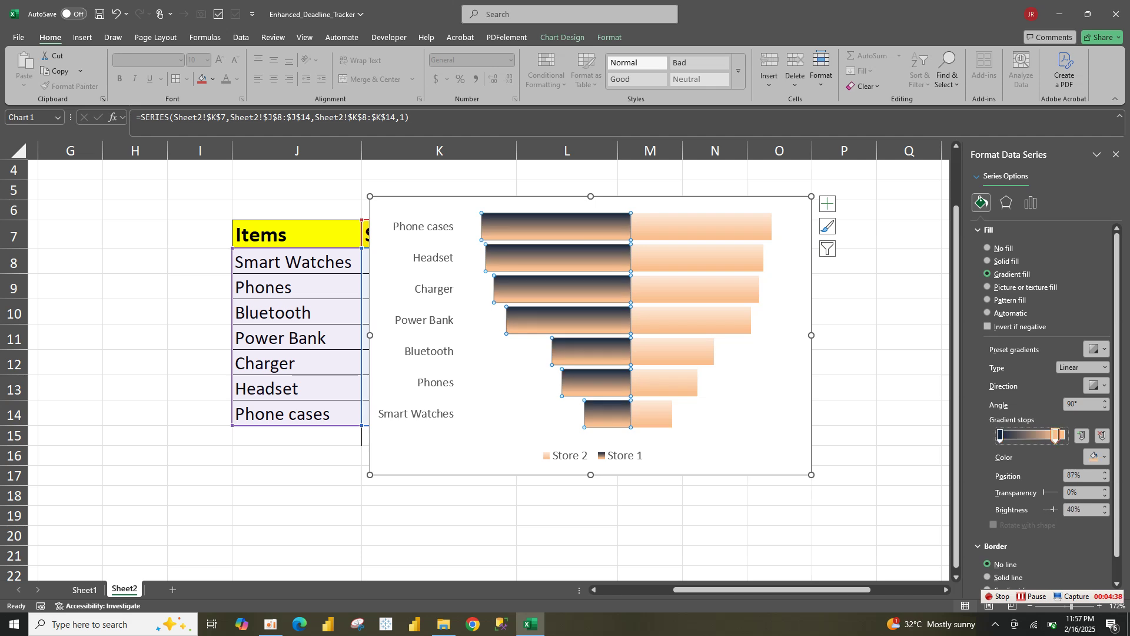
{"action": "left_click", "coordinate": [1096, 456]}
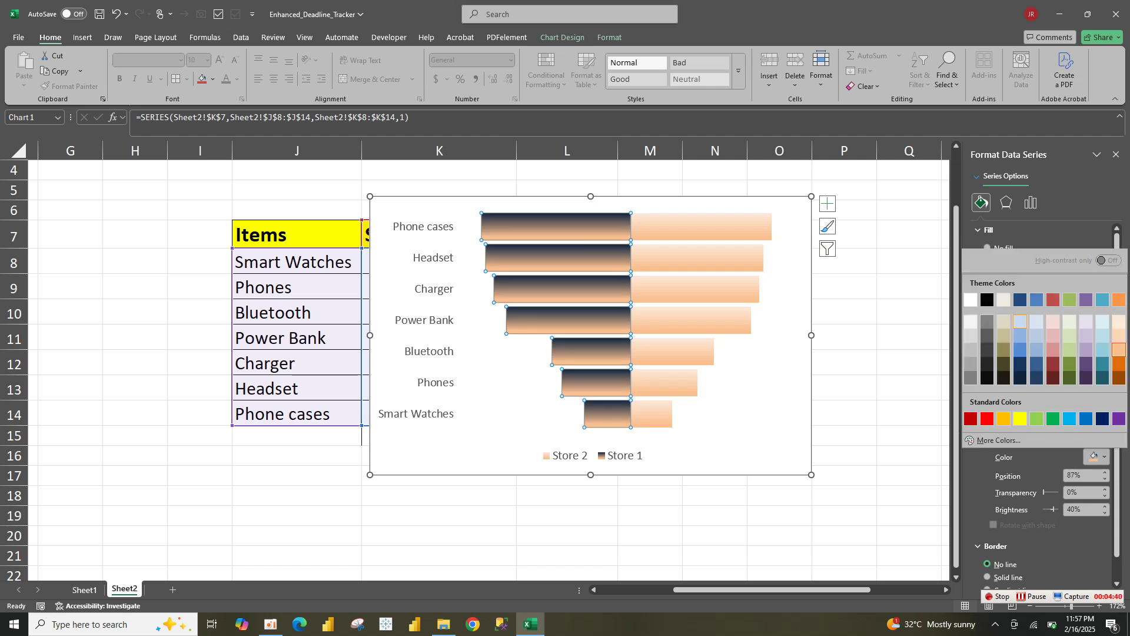
{"action": "left_click", "coordinate": [1036, 321]}
{"action": "left_click", "coordinate": [844, 436]}
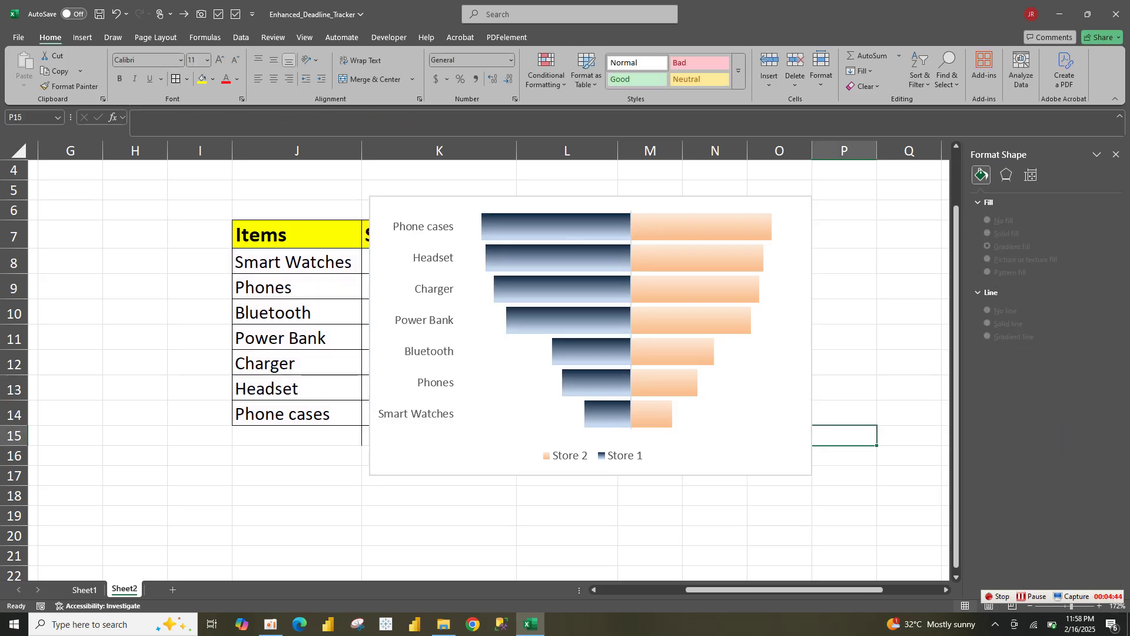
Step: Change the fill of the Store 2 bars to a solid light orange
{"action": "left_click", "coordinate": [751, 390]}
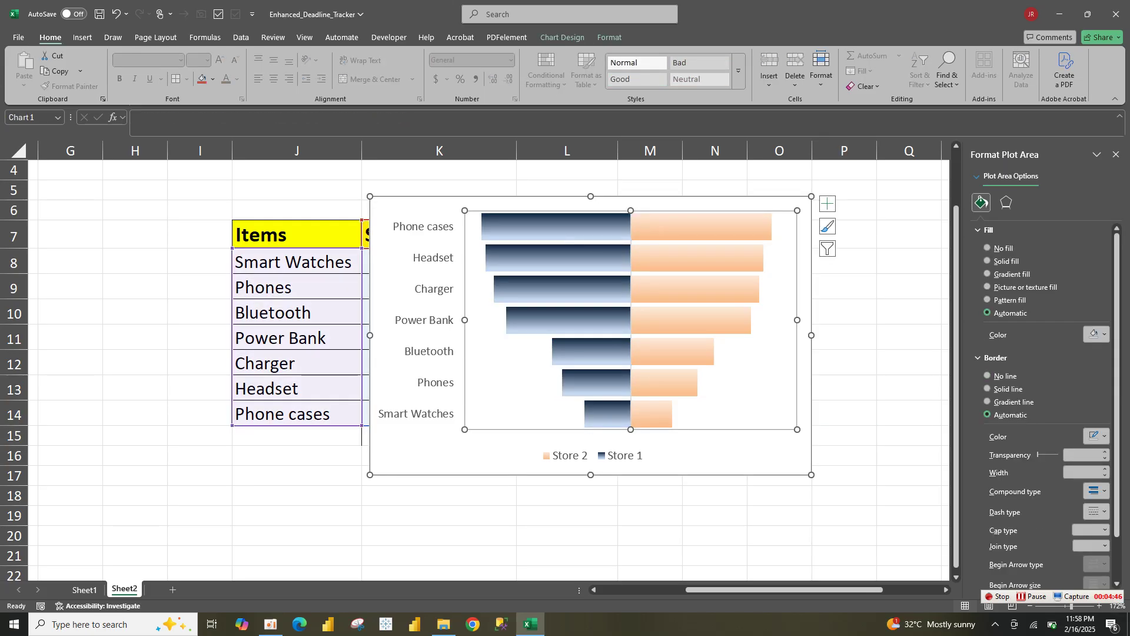
{"action": "left_click", "coordinate": [691, 320]}
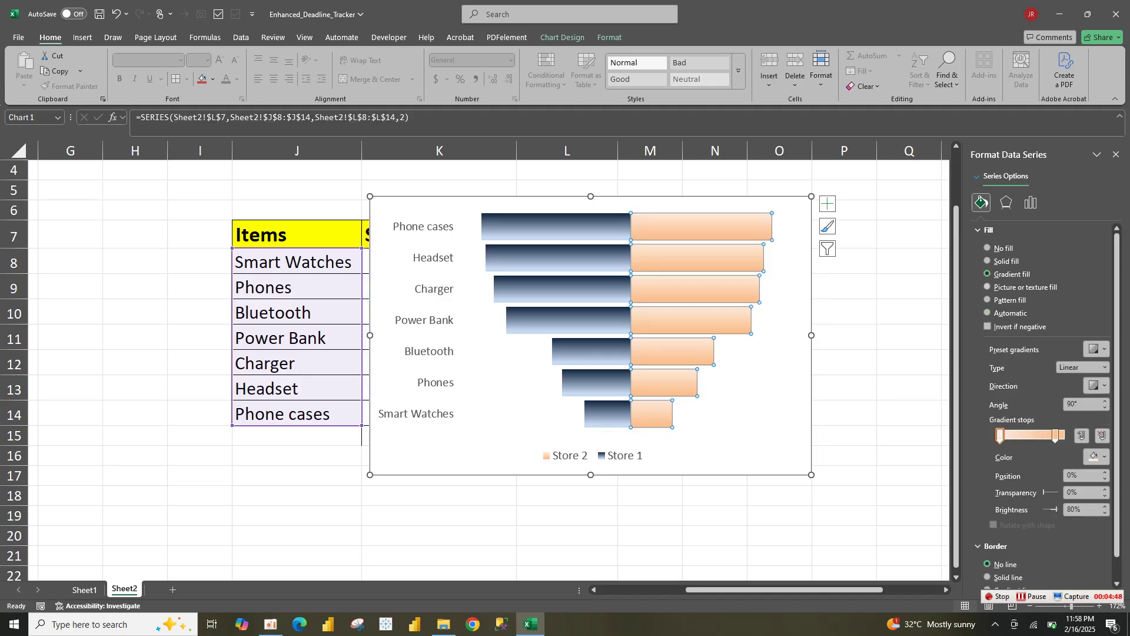
{"action": "left_click", "coordinate": [1005, 262]}
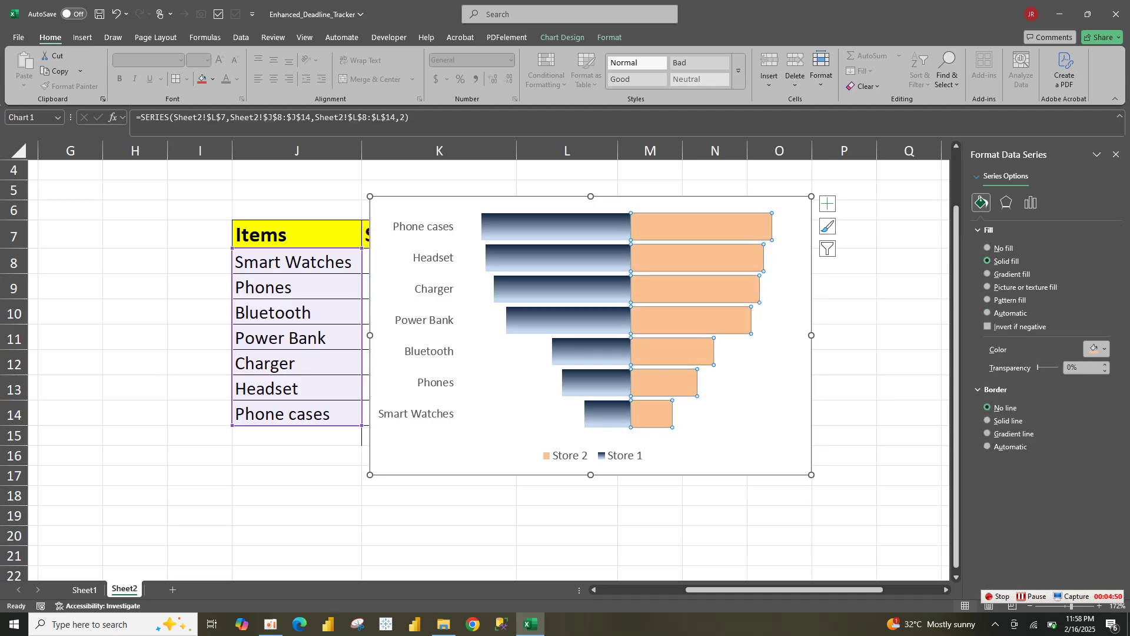
Step: Change the Store 1 bars to a solid dark blue fill
{"action": "left_click", "coordinate": [569, 289]}
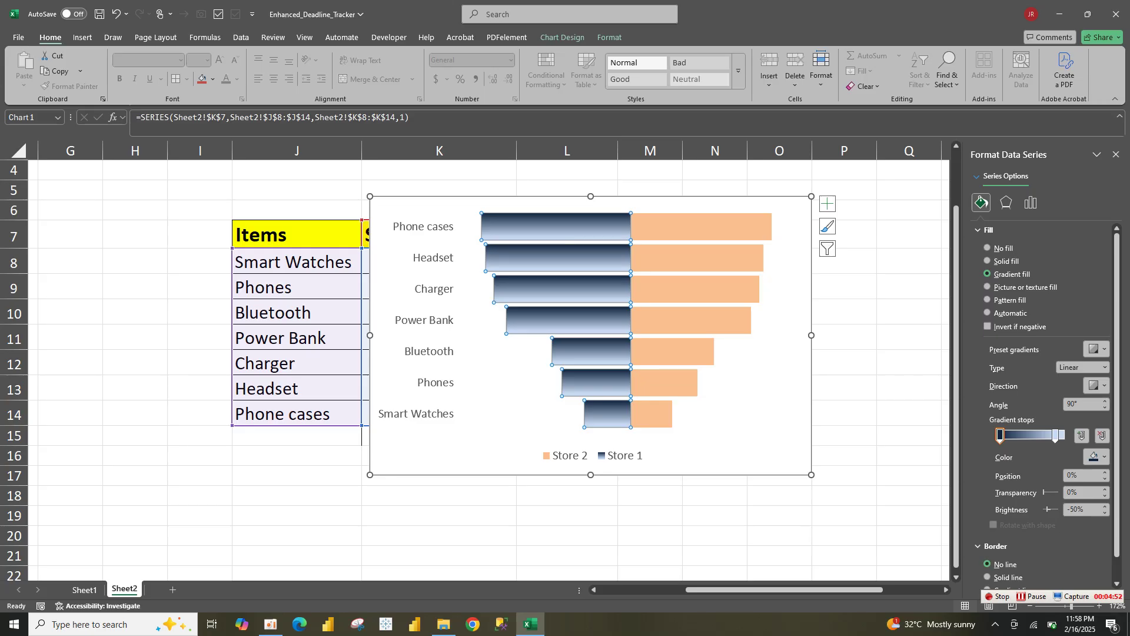
{"action": "left_click", "coordinate": [988, 261]}
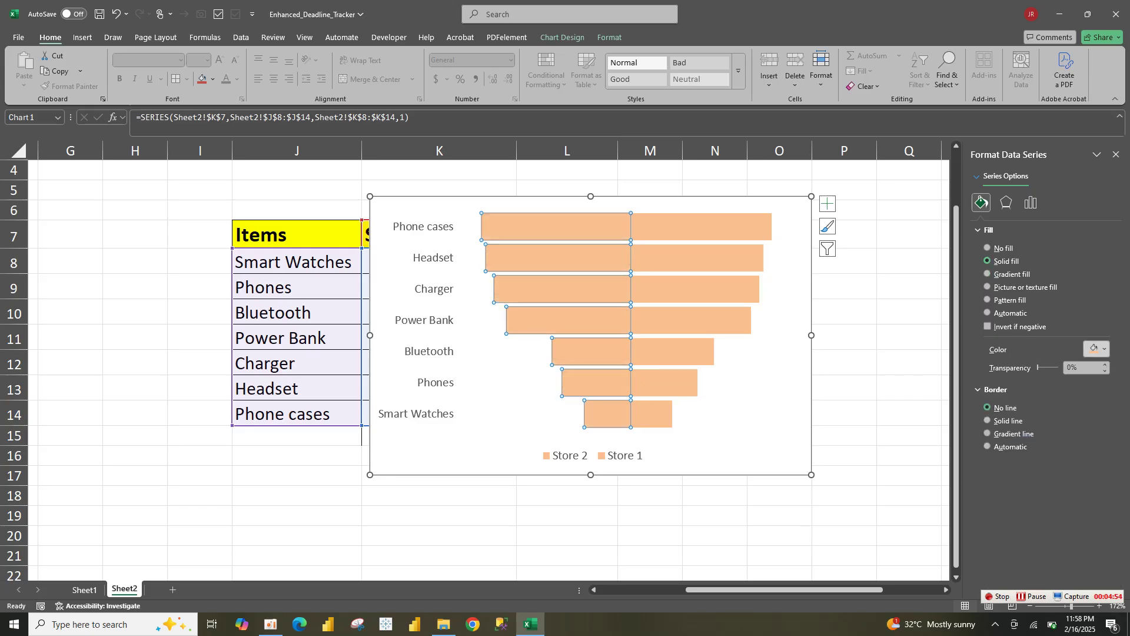
{"action": "left_click", "coordinate": [1096, 348]}
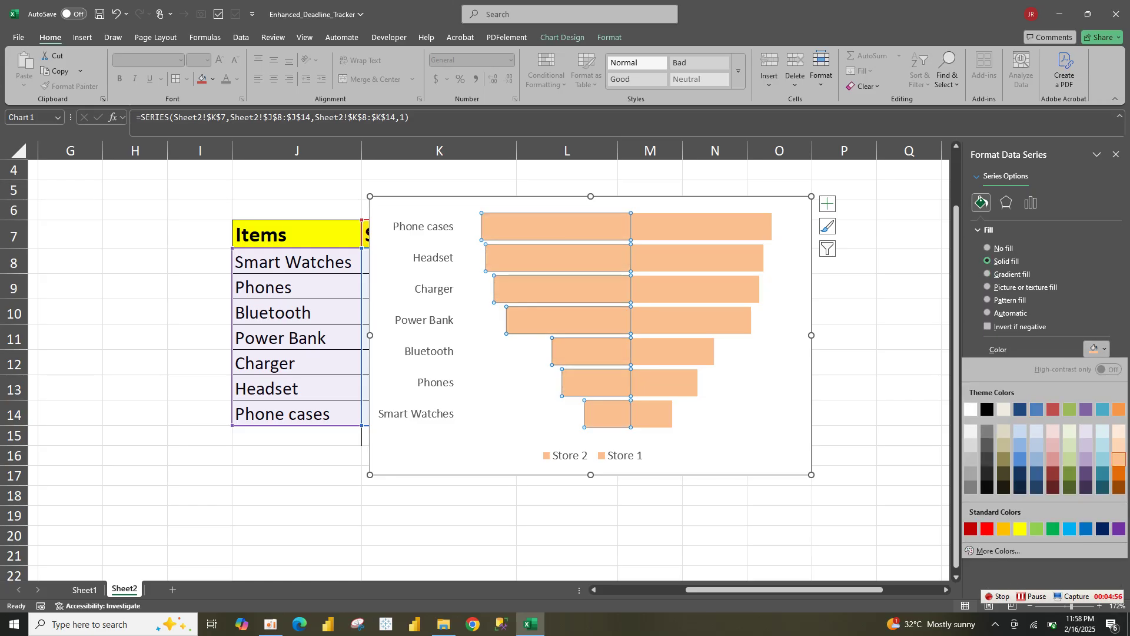
{"action": "left_click", "coordinate": [1020, 486]}
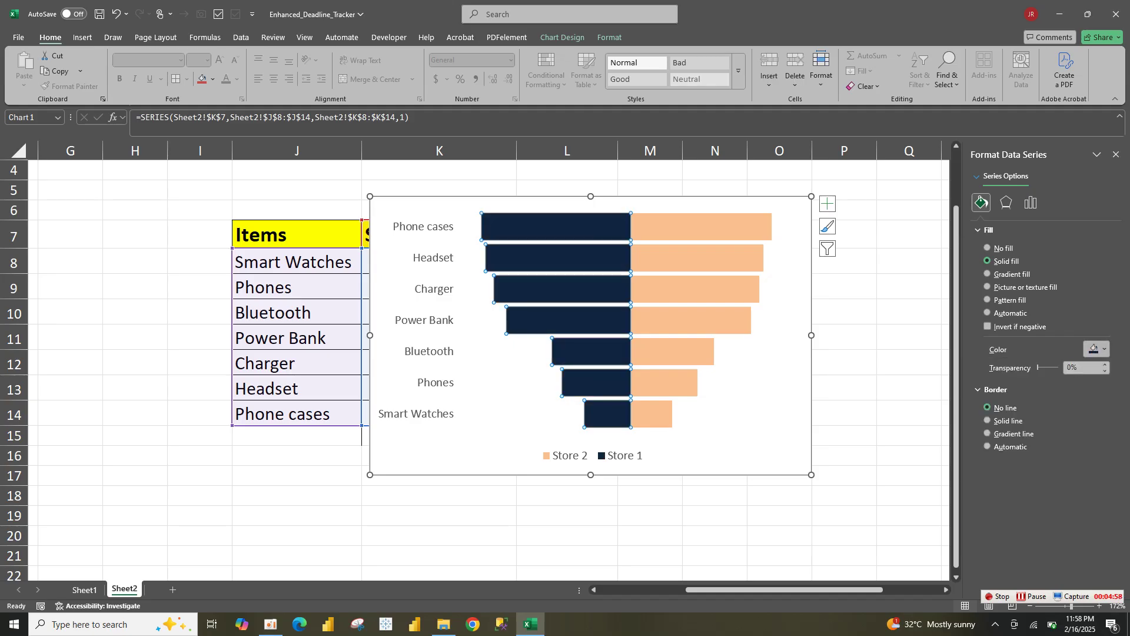
{"action": "left_click", "coordinate": [1096, 348]}
{"action": "left_click", "coordinate": [1036, 488]}
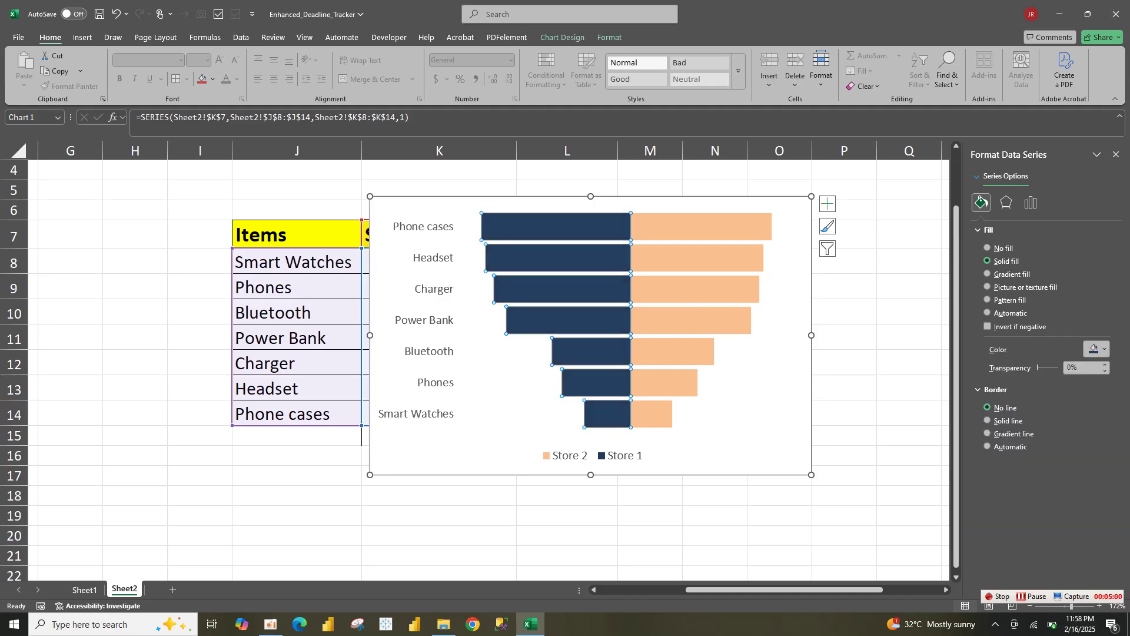
Step: Add data labels to both series of the chart, without a data table
{"action": "left_click", "coordinate": [593, 455]}
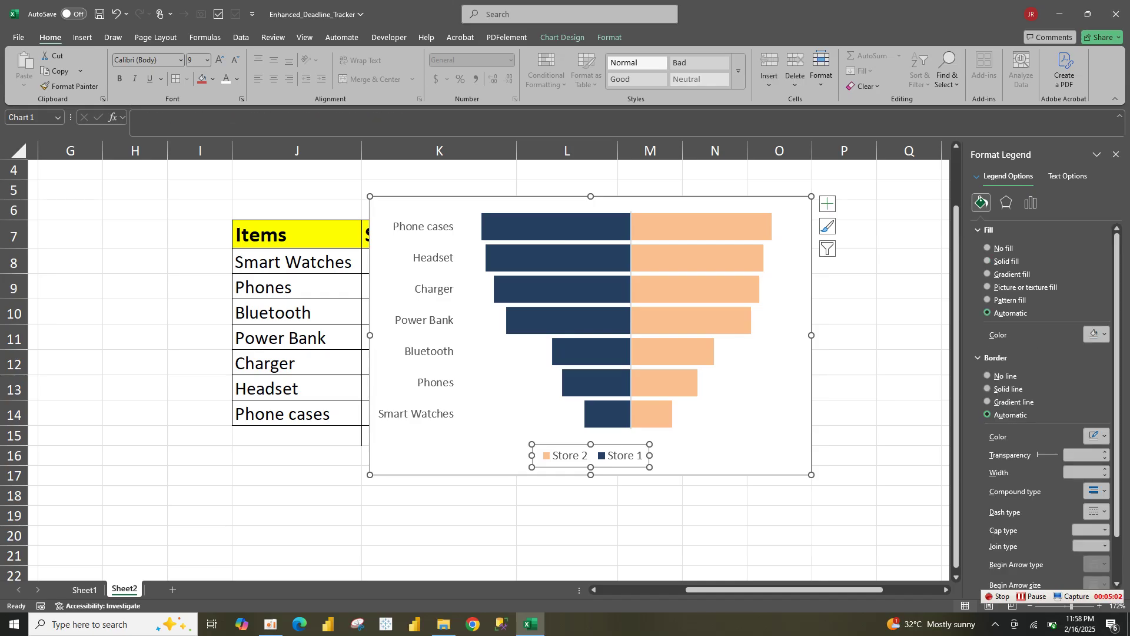
{"action": "left_click", "coordinate": [569, 320]}
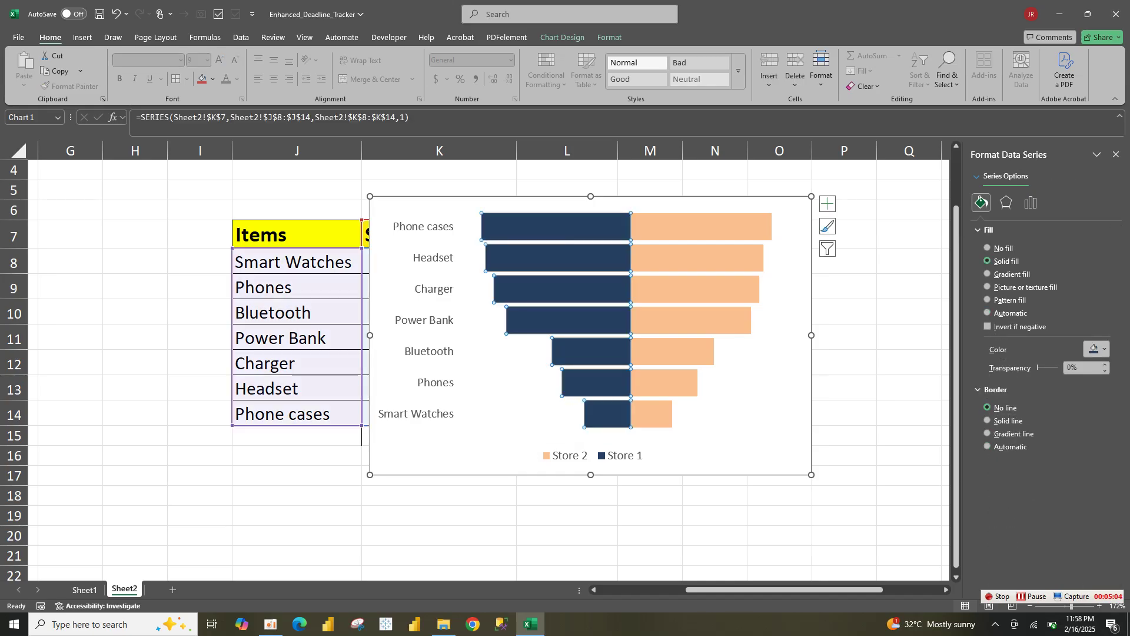
{"action": "left_click", "coordinate": [827, 204]}
{"action": "left_click", "coordinate": [690, 320]}
{"action": "left_click", "coordinate": [743, 443]}
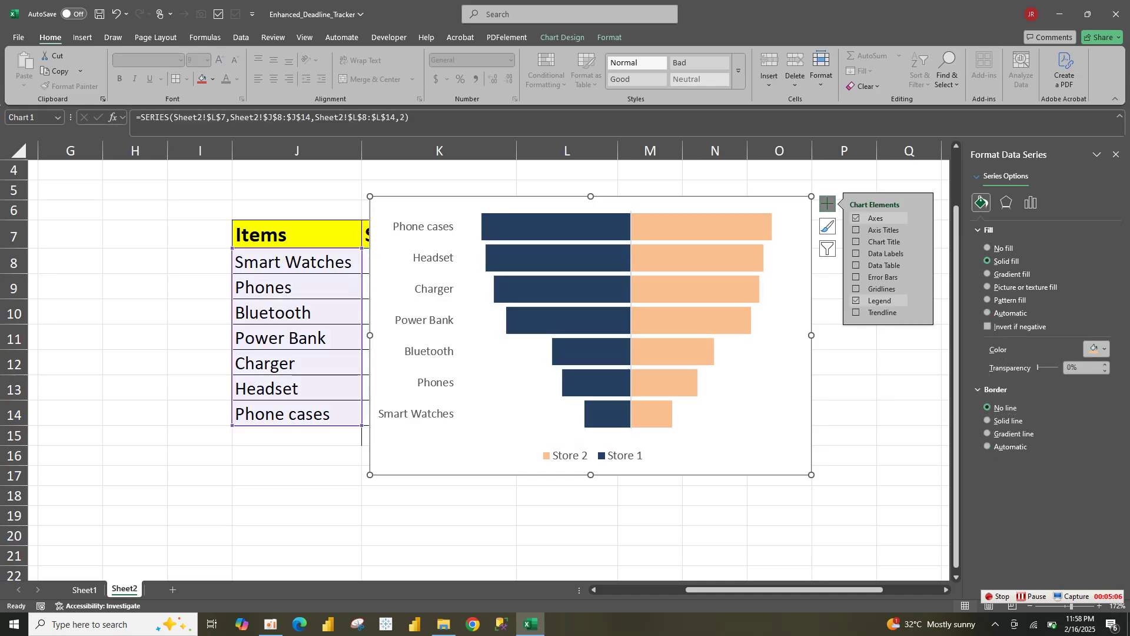
{"action": "left_click", "coordinate": [827, 204]}
{"action": "left_click", "coordinate": [827, 204]}
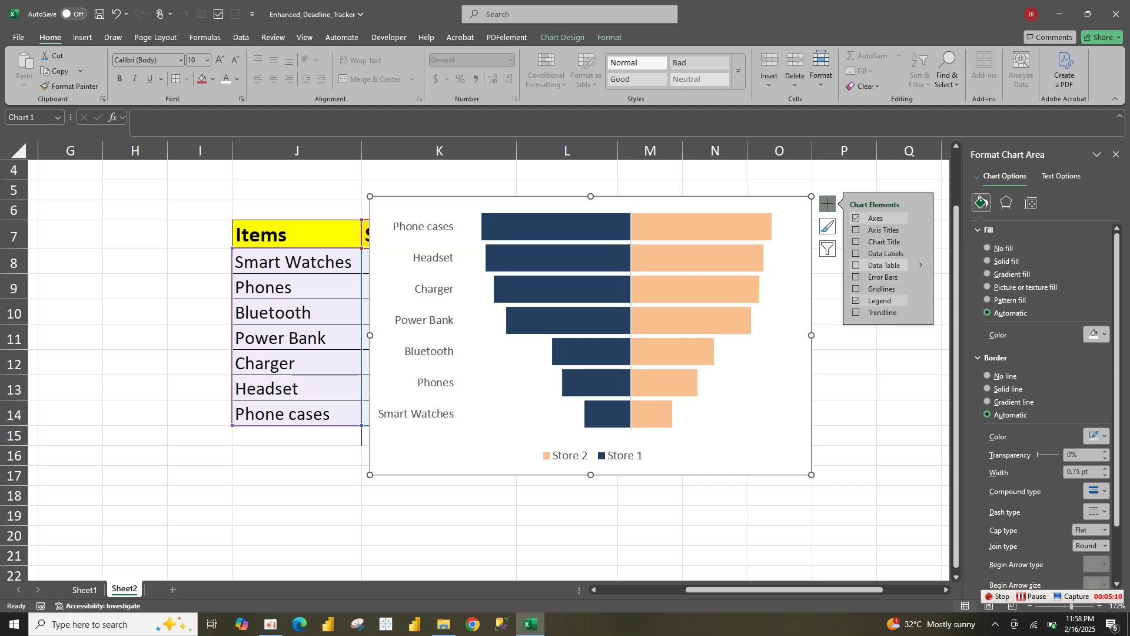
{"action": "left_click", "coordinate": [856, 265]}
{"action": "left_click", "coordinate": [856, 265]}
{"action": "left_click", "coordinate": [856, 254]}
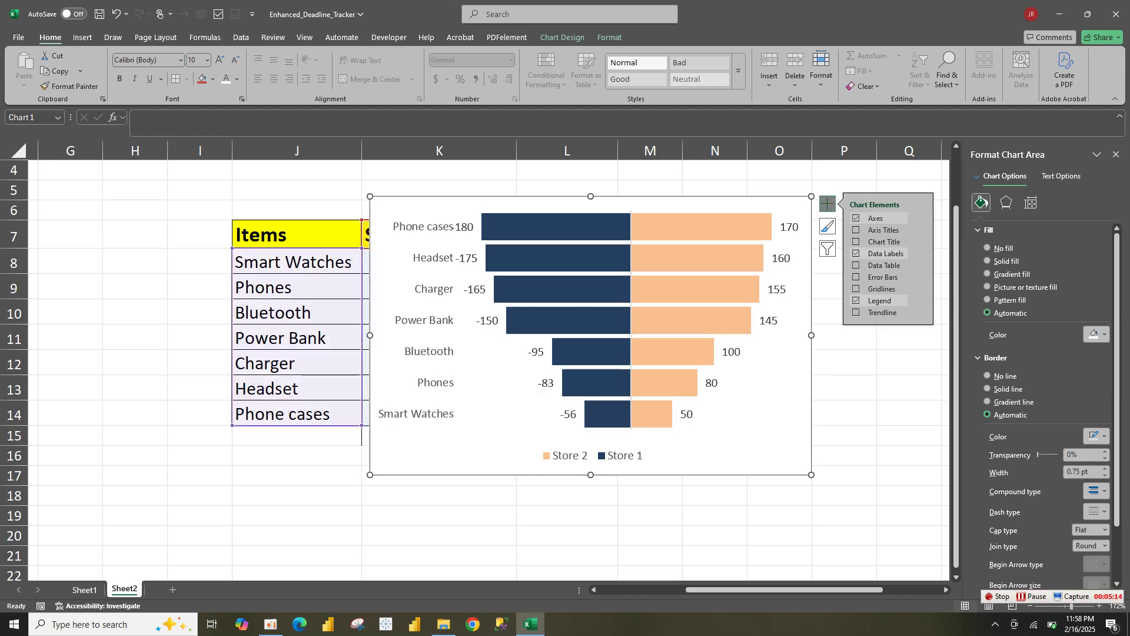
Step: Set the label position of both the Store 1 and Store 2 data labels to Inside Base
{"action": "left_click", "coordinate": [488, 321]}
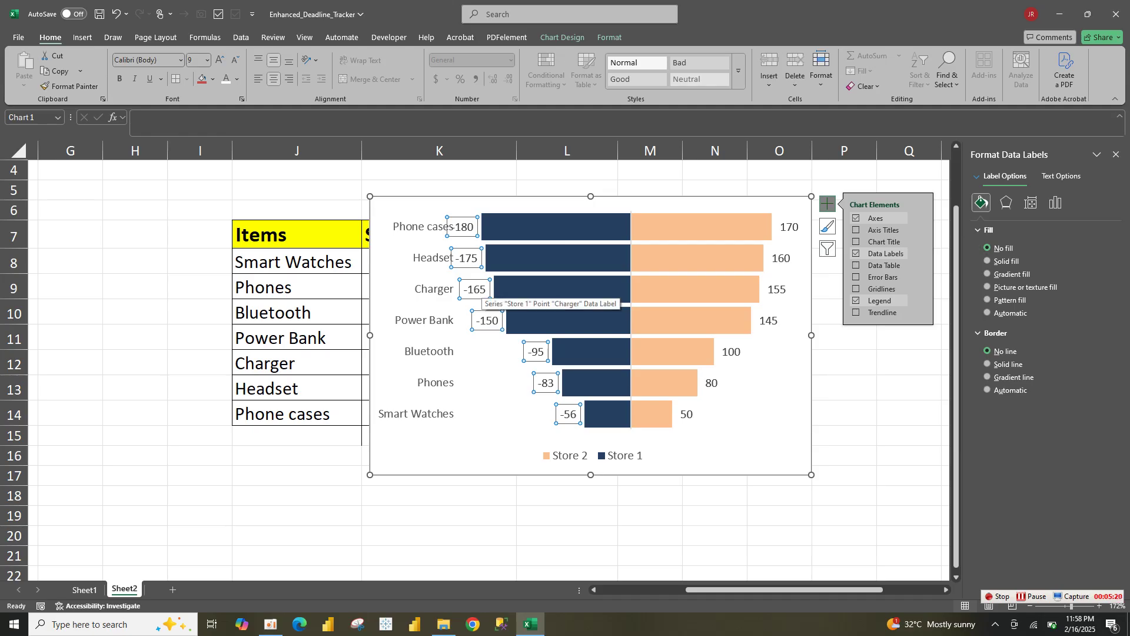
{"action": "right_click", "coordinate": [474, 292]}
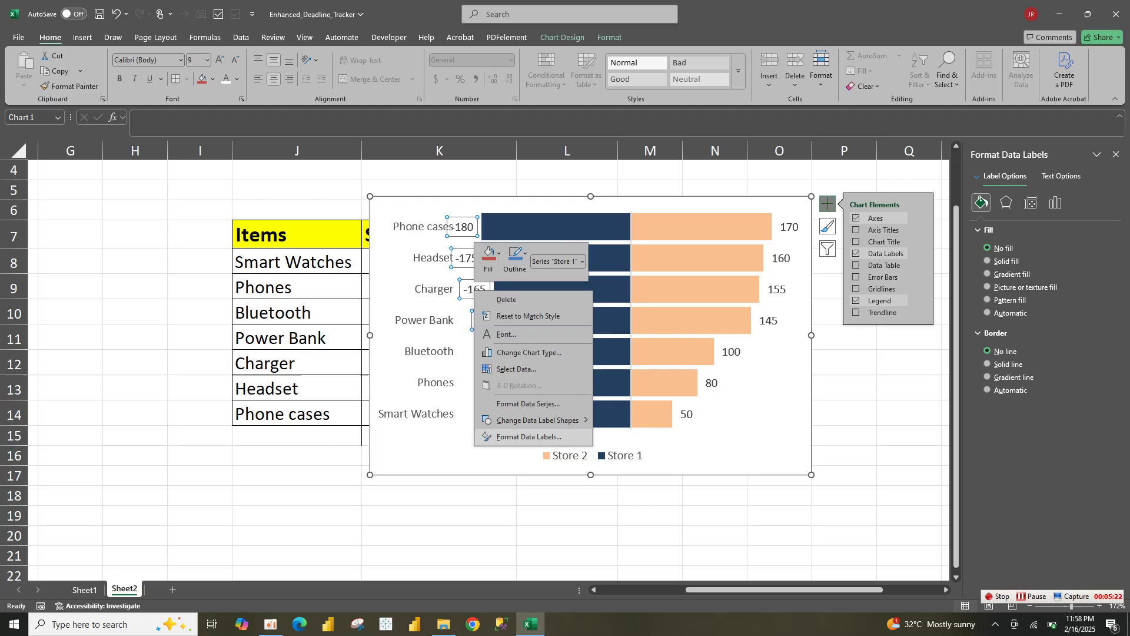
{"action": "left_click", "coordinate": [528, 436]}
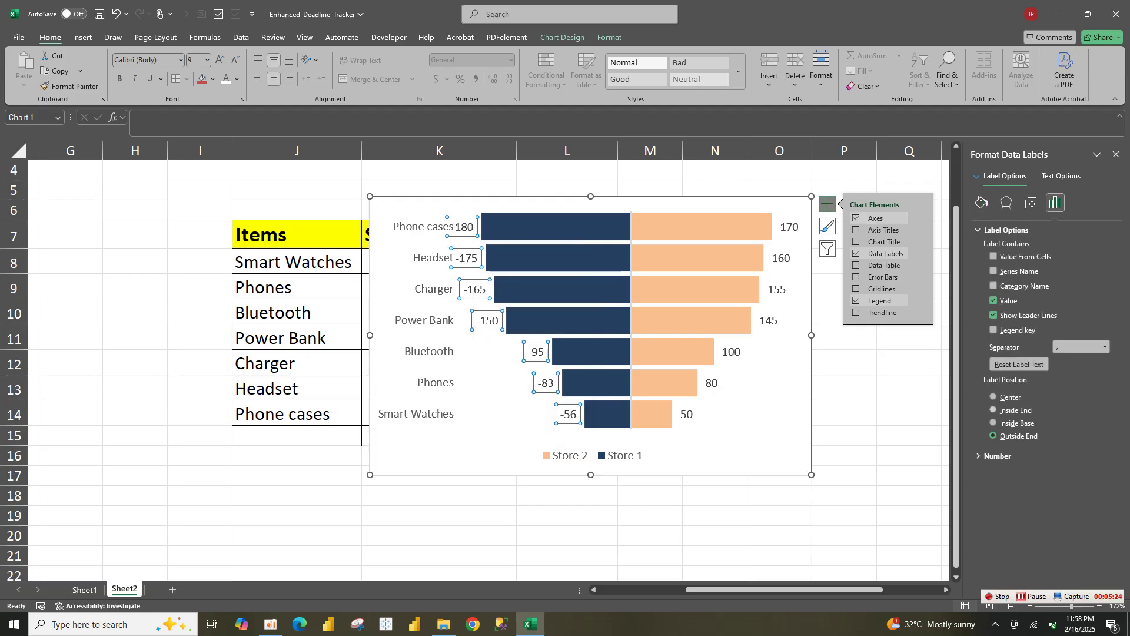
{"action": "left_click", "coordinate": [994, 422]}
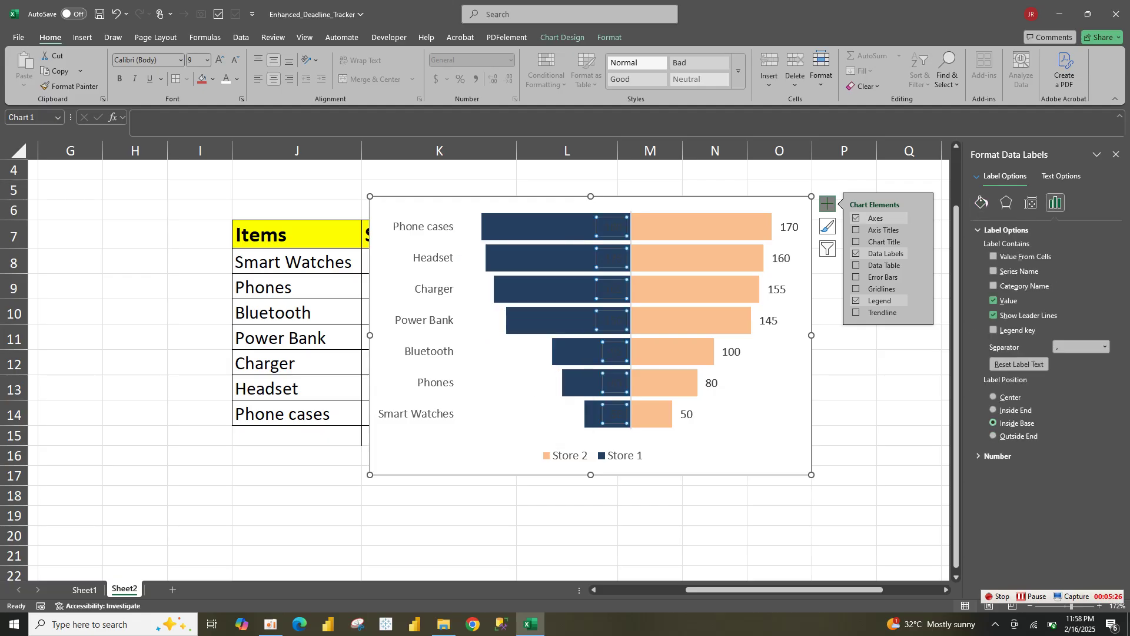
{"action": "left_click", "coordinate": [768, 320]}
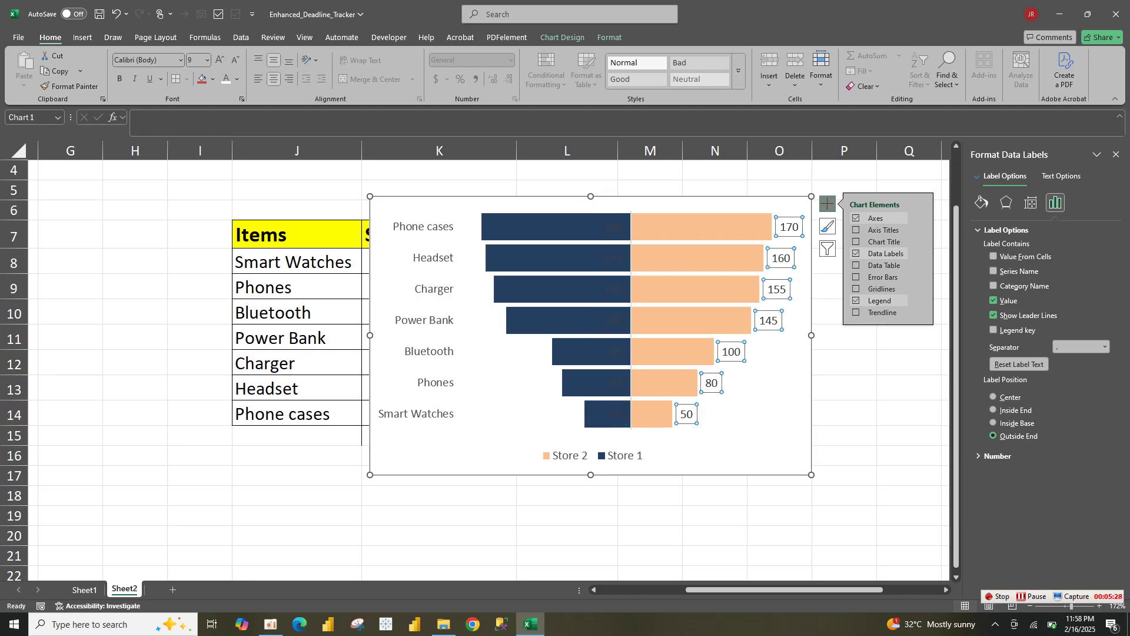
{"action": "left_click", "coordinate": [993, 423]}
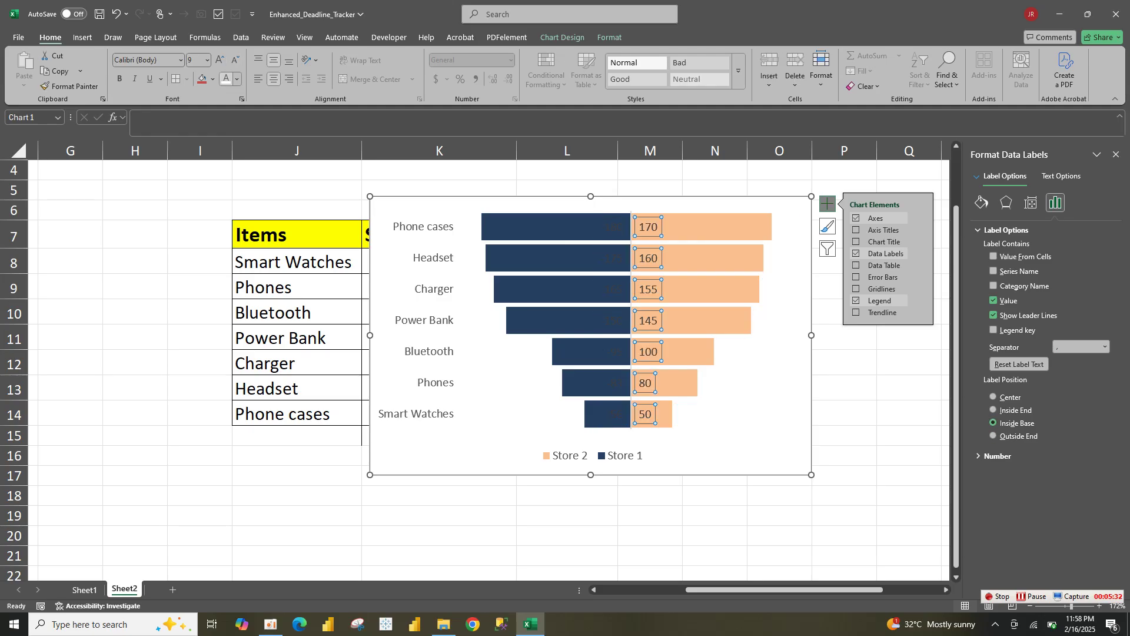
Step: Format the Store 2 data labels as white, bold Bookman Old Style at size 10.5
{"action": "left_click", "coordinate": [225, 78]}
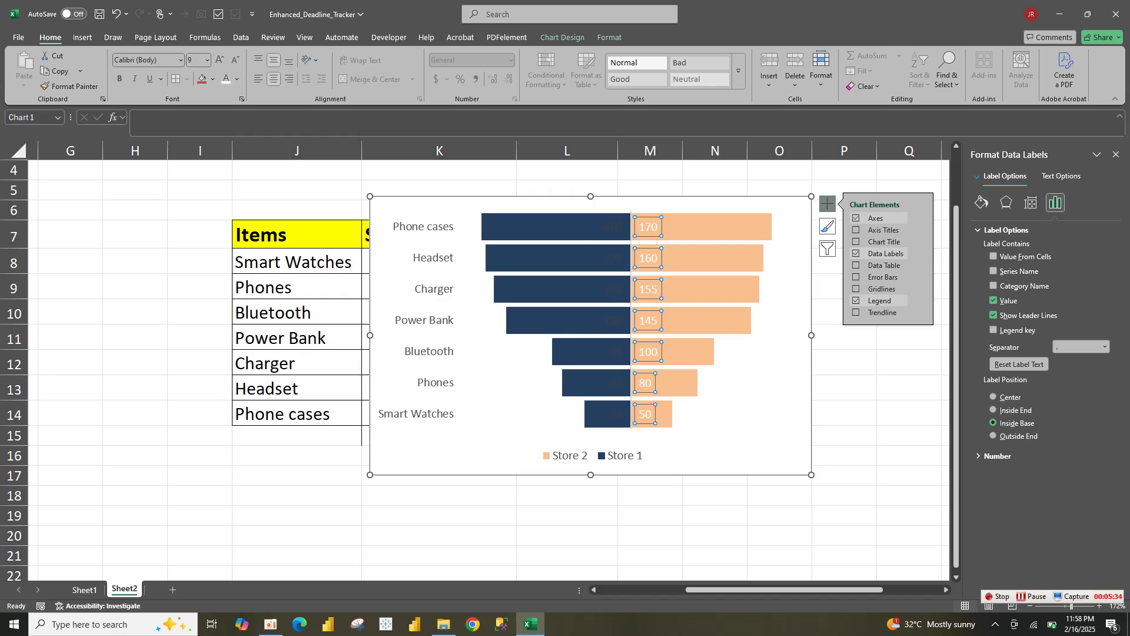
{"action": "left_click", "coordinate": [180, 60]}
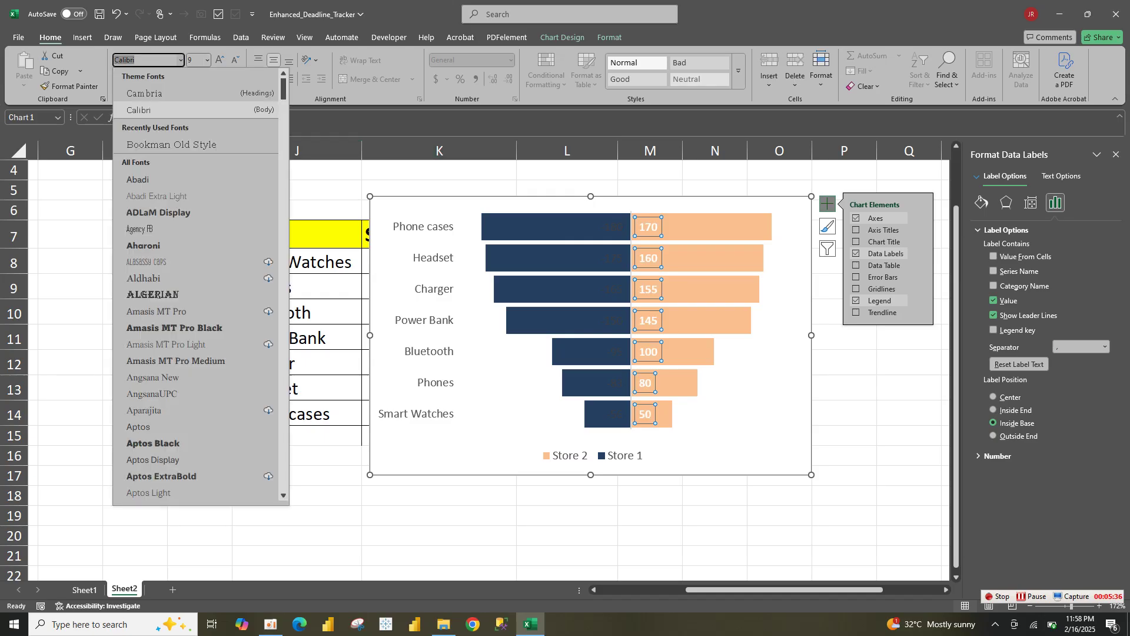
{"action": "left_click", "coordinate": [171, 144]}
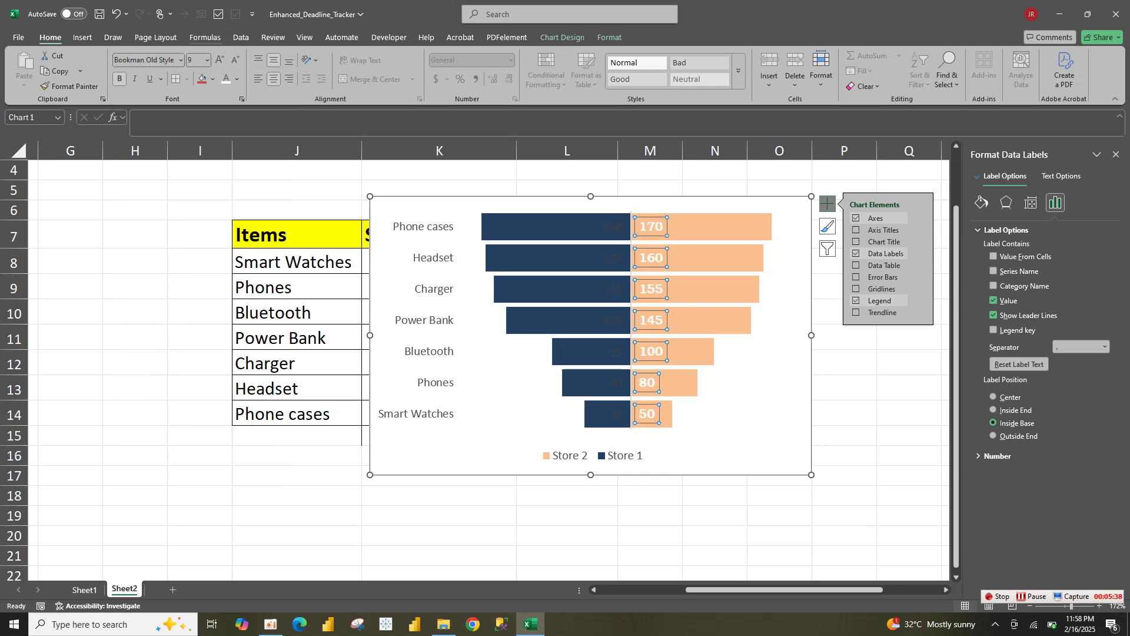
{"action": "left_click", "coordinate": [220, 60]}
{"action": "left_click", "coordinate": [220, 59]}
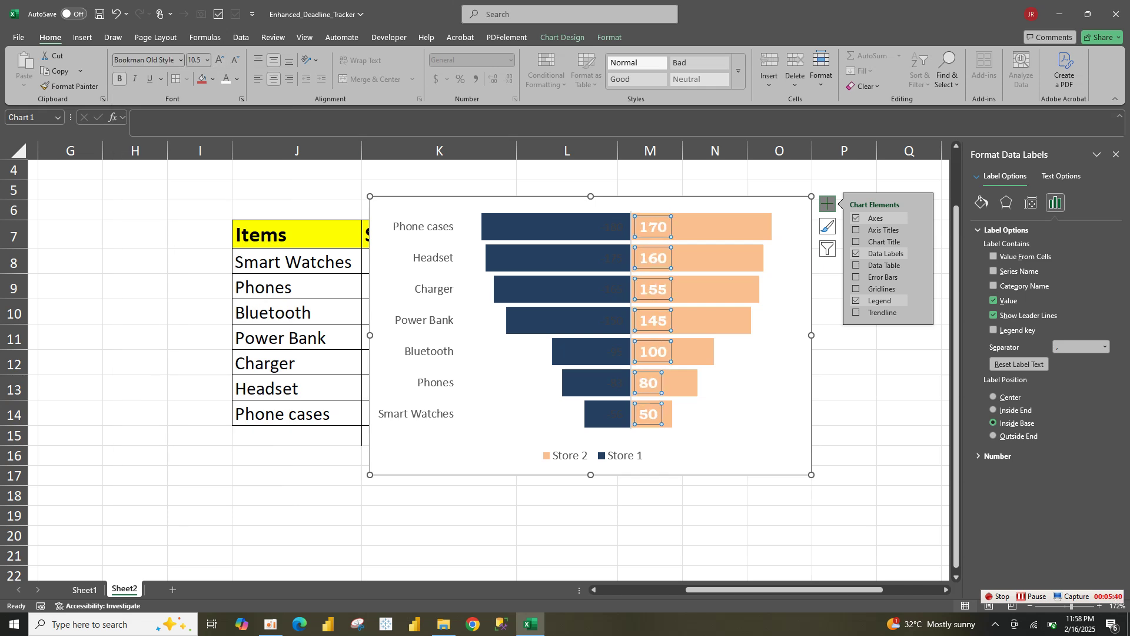
Step: Make the Store 1 data labels white and bold at size 14
{"action": "left_click", "coordinate": [612, 289]}
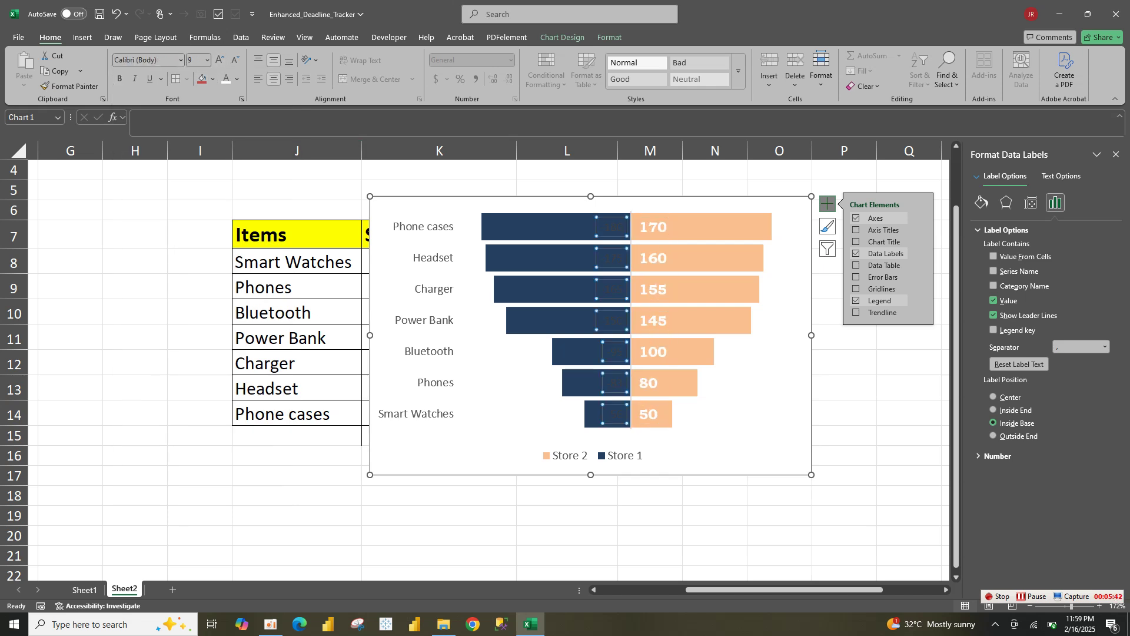
{"action": "left_click", "coordinate": [225, 78]}
{"action": "left_click", "coordinate": [119, 78]}
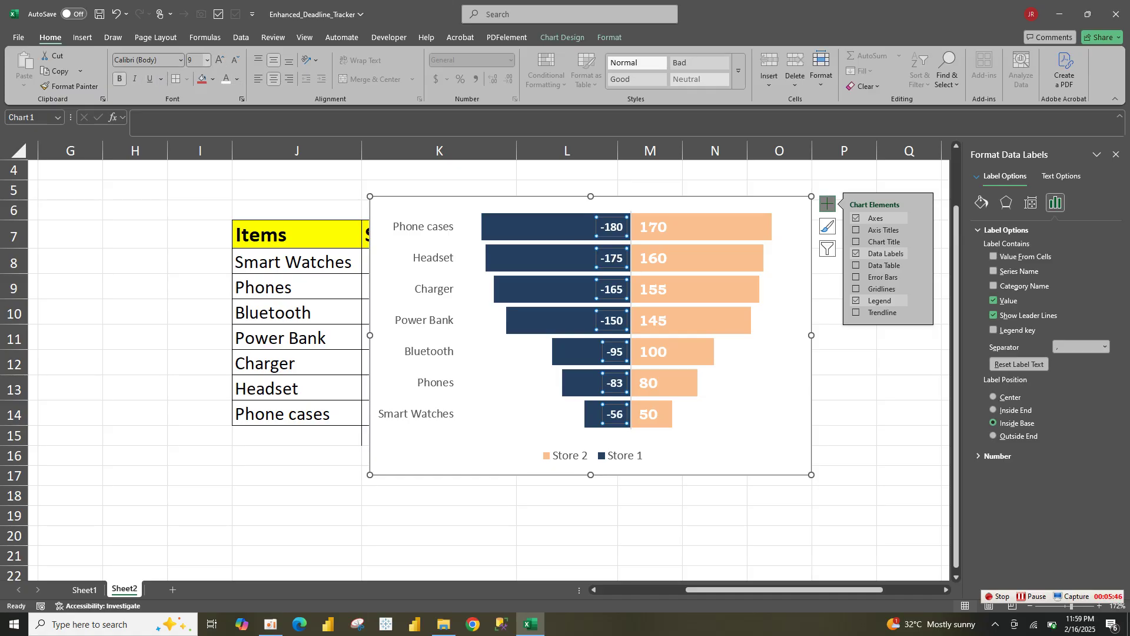
{"action": "left_click", "coordinate": [207, 59]}
{"action": "left_click", "coordinate": [197, 156]}
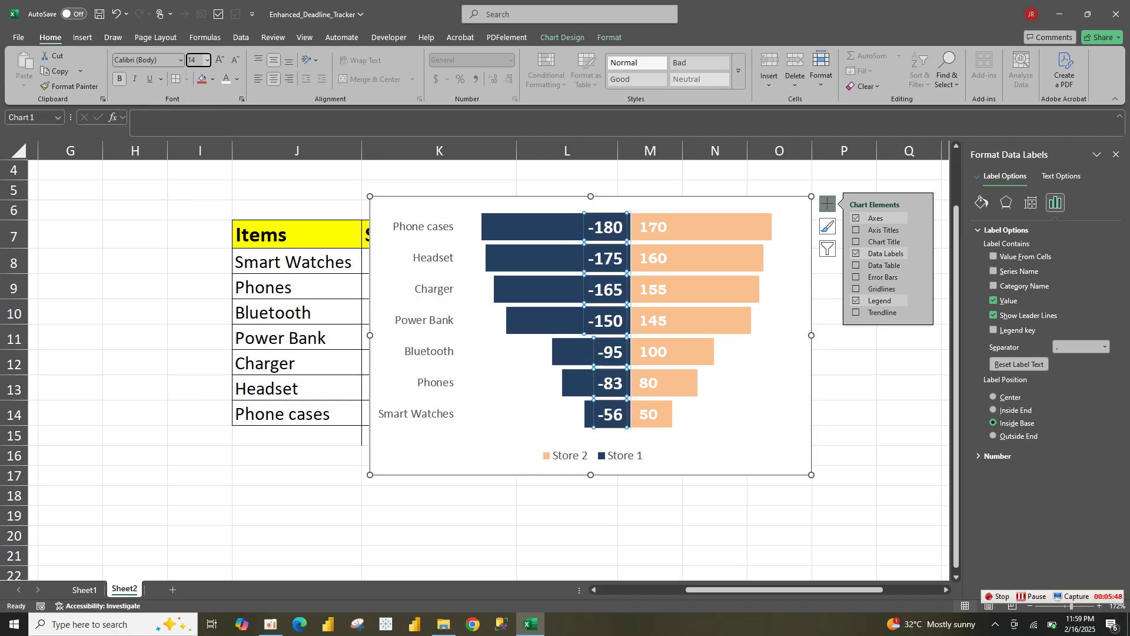
Step: Reduce the Store 1 data labels to size 10.5 and set their font to Bookman Old Style
{"action": "left_click", "coordinate": [653, 290]}
{"action": "left_click", "coordinate": [606, 289]}
{"action": "left_click", "coordinate": [235, 60]}
{"action": "left_click", "coordinate": [235, 59]}
{"action": "left_click", "coordinate": [235, 59]}
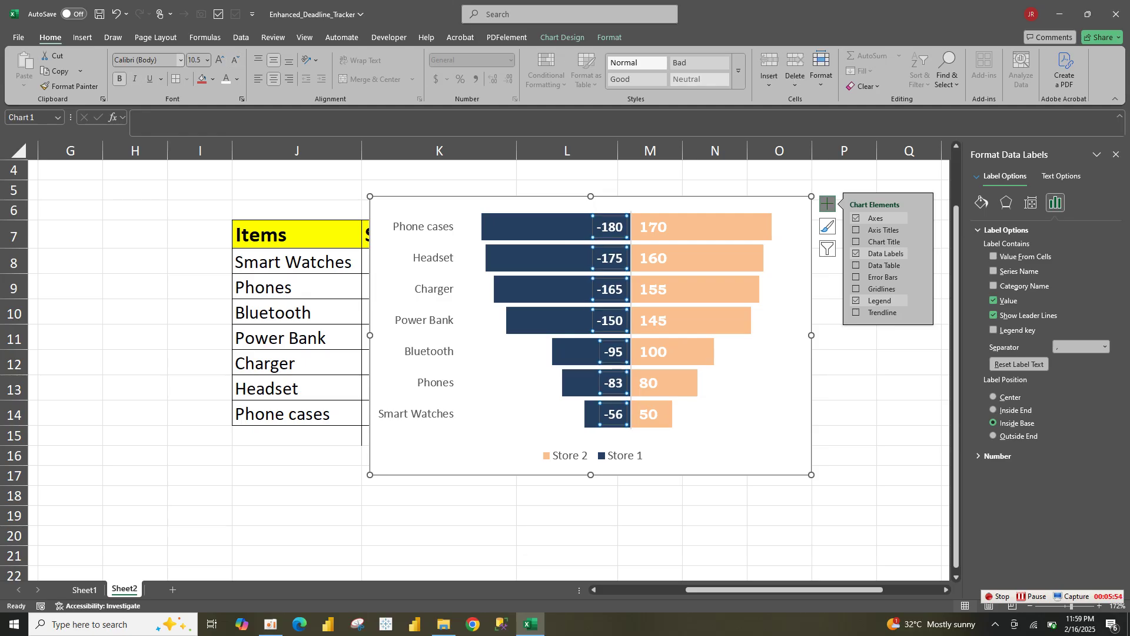
{"action": "left_click", "coordinate": [181, 60]}
{"action": "left_click", "coordinate": [171, 144]}
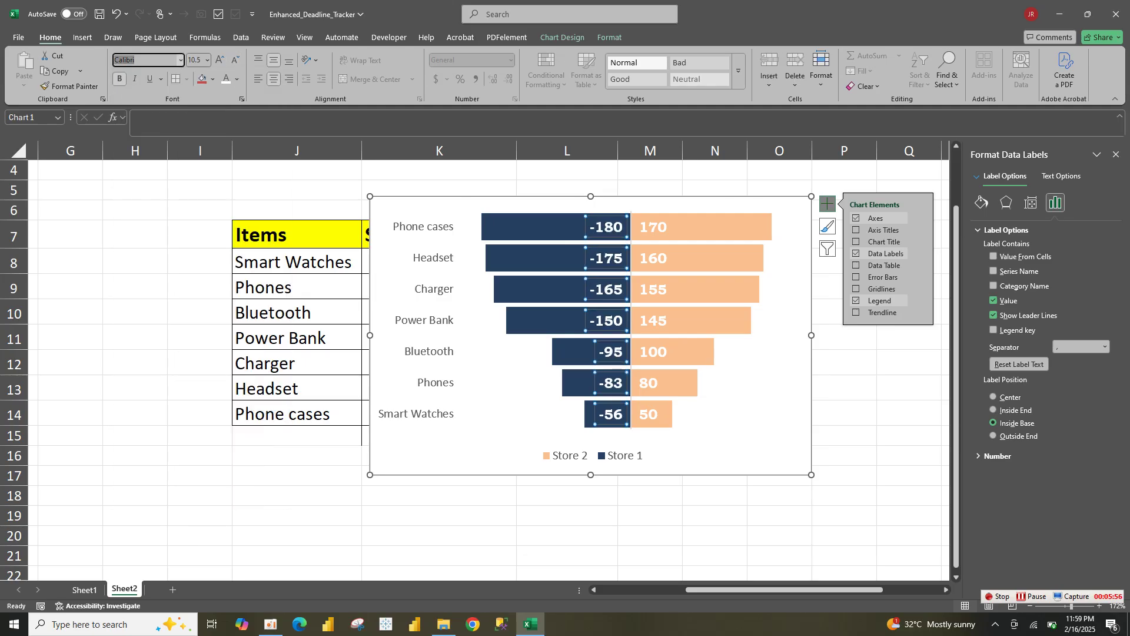
{"action": "left_click", "coordinate": [518, 384]}
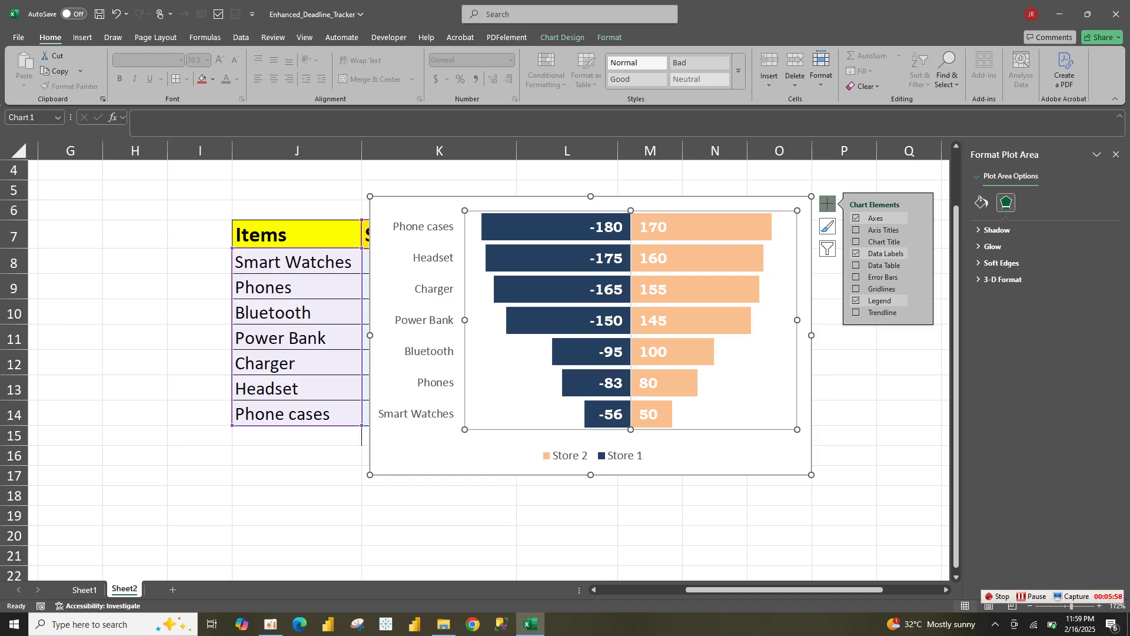
Step: Set the number format category of the Store 1 data labels to Custom
{"action": "left_click", "coordinate": [610, 352]}
{"action": "right_click", "coordinate": [613, 312]}
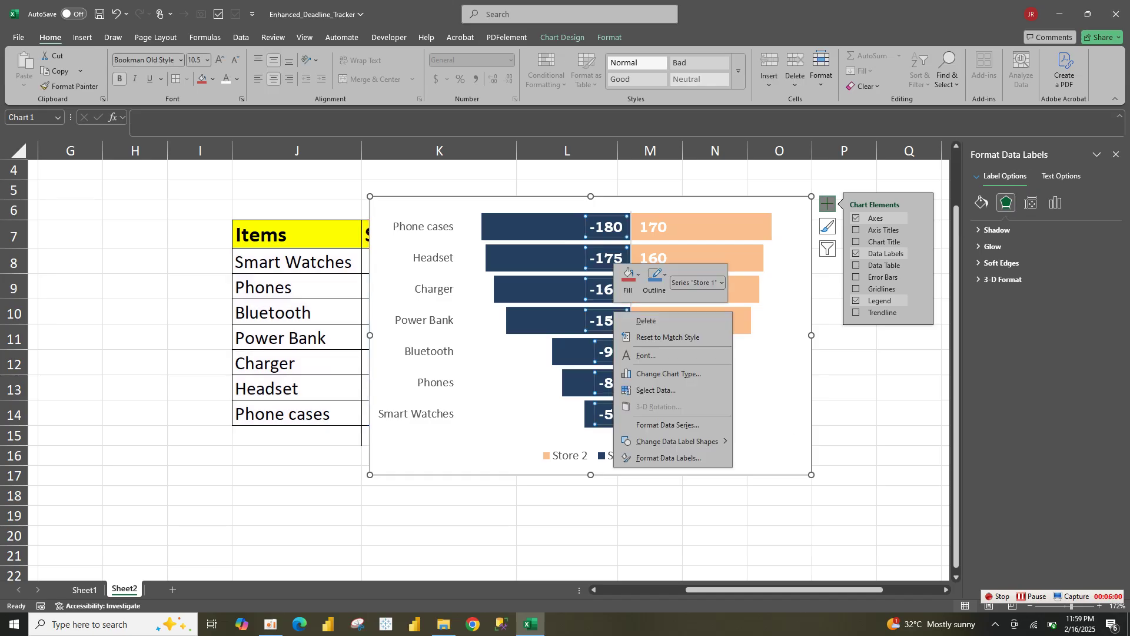
{"action": "left_click", "coordinate": [668, 457]}
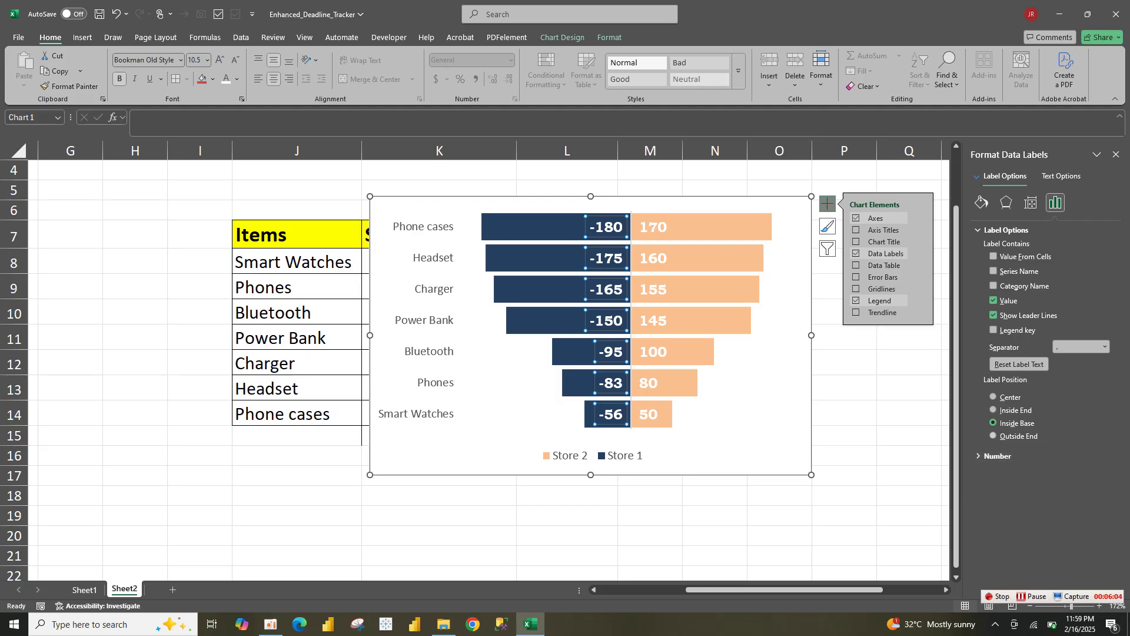
{"action": "left_click", "coordinate": [1006, 230]}
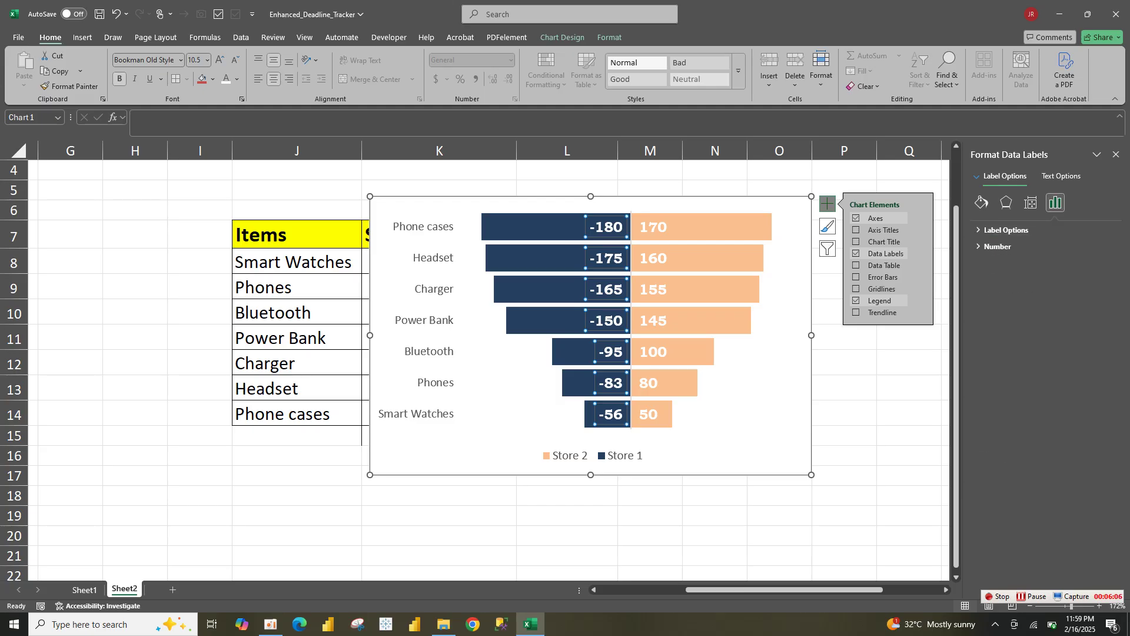
{"action": "left_click", "coordinate": [998, 246]}
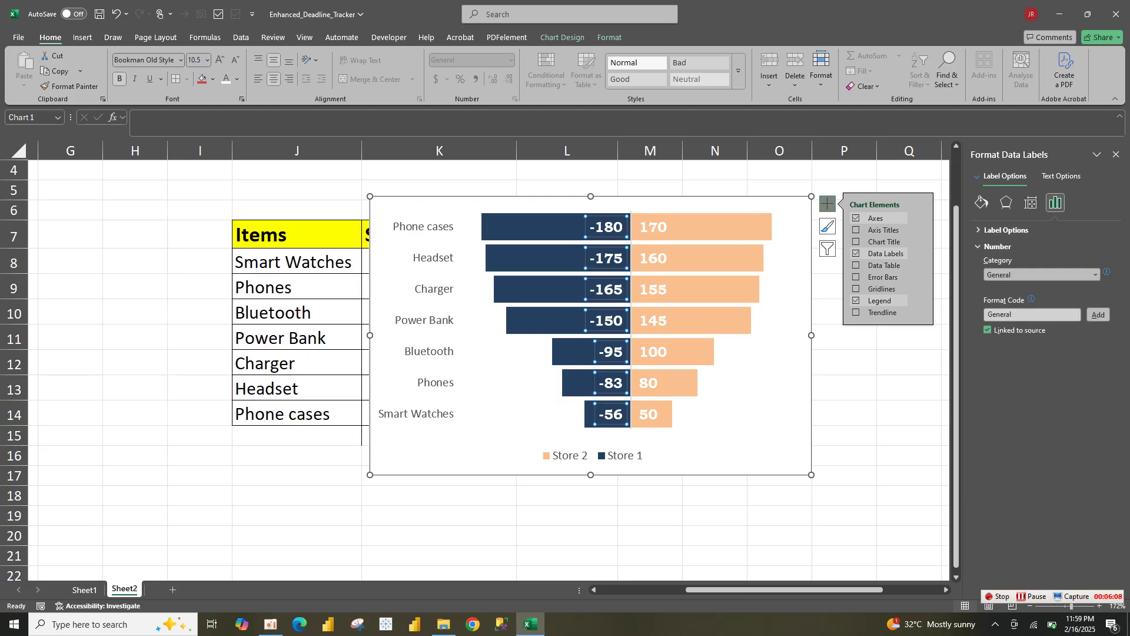
{"action": "left_click", "coordinate": [1095, 275]}
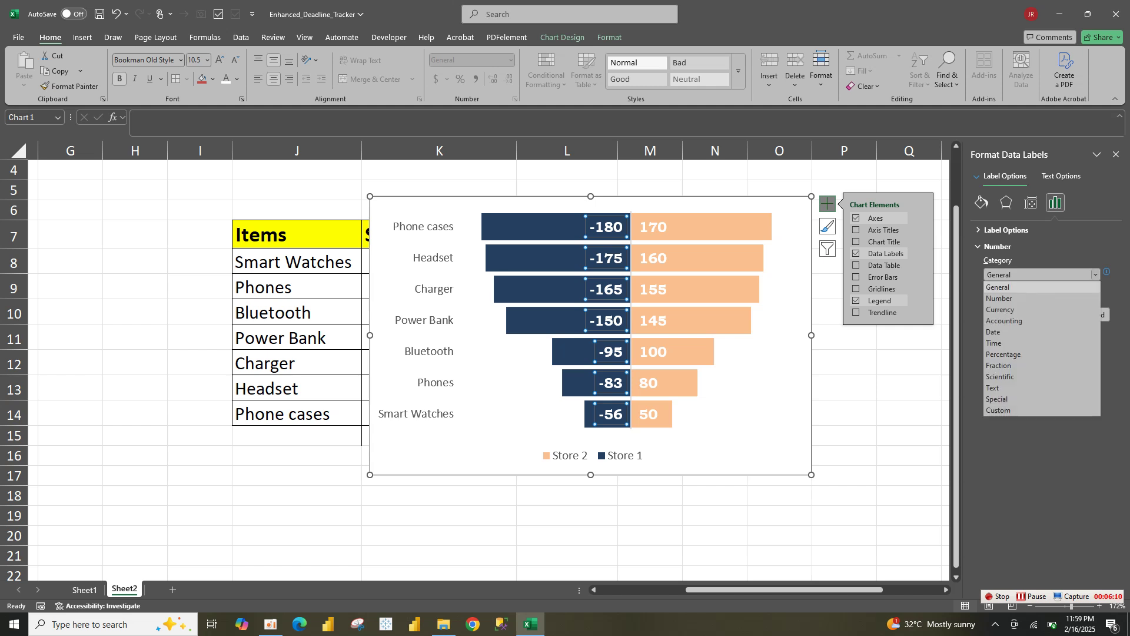
{"action": "left_click", "coordinate": [998, 410]}
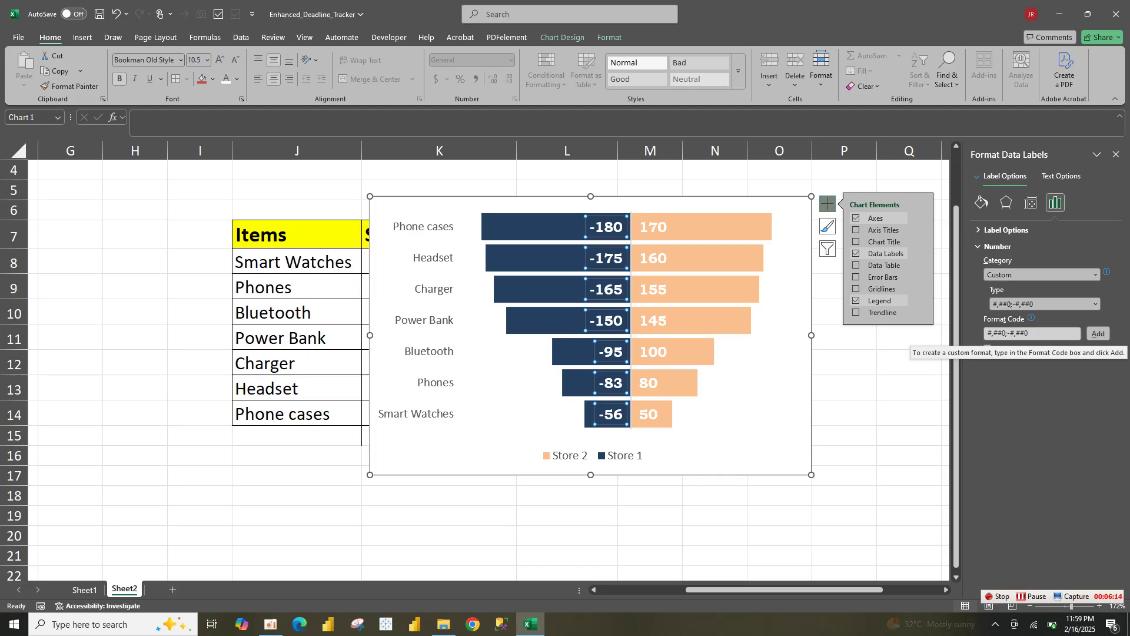
Step: Remove the minus sign from the Store 1 labels' format code and apply the custom format #,##0;#,##0
{"action": "left_click", "coordinate": [1010, 334]}
{"action": "key", "text": "BackSpace"}
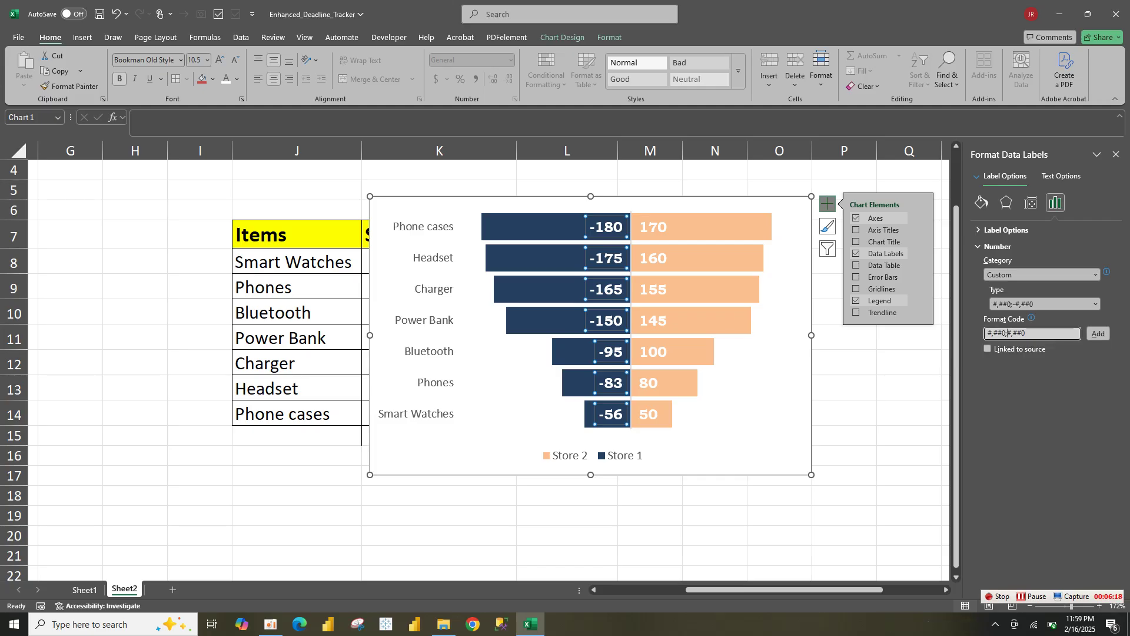
{"action": "left_click", "coordinate": [1098, 333]}
{"action": "left_click", "coordinate": [755, 376]}
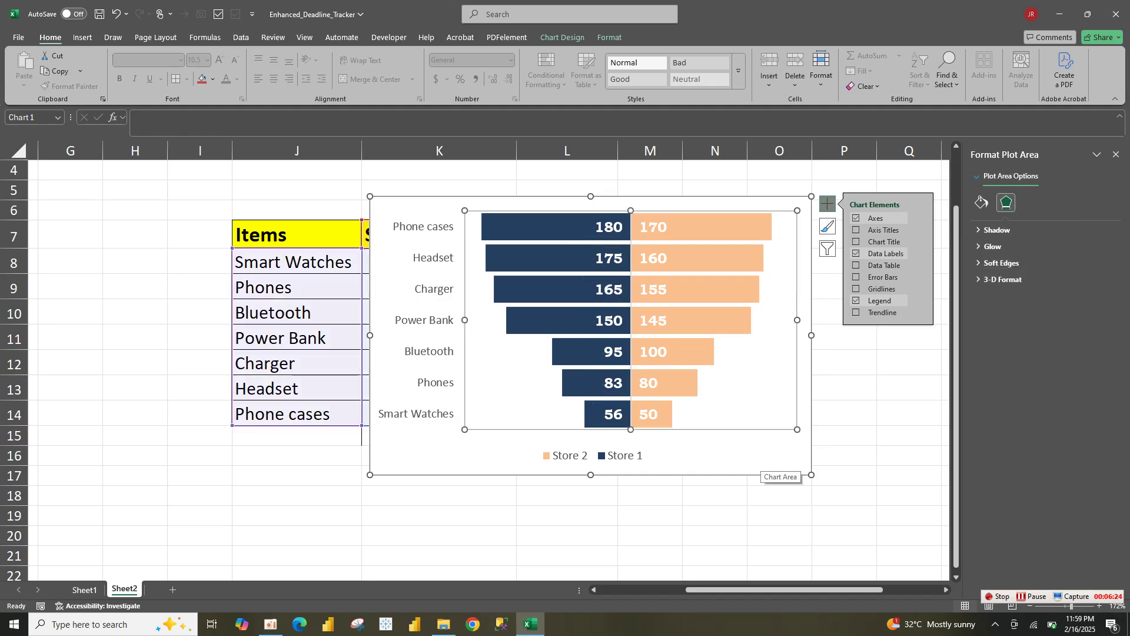
Step: Move the chart off the data table to just beyond the Store 2 column, and select the Store 2 bars
{"action": "left_click_drag", "start_coordinate": [765, 468], "coordinate": [885, 471]}
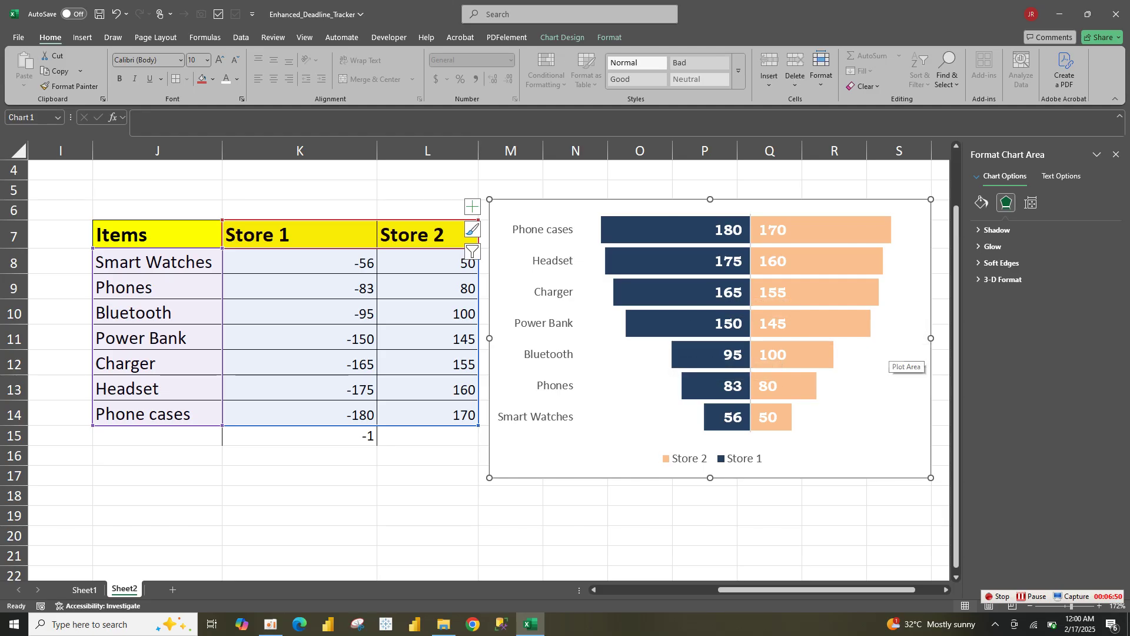
{"action": "left_click", "coordinate": [796, 385]}
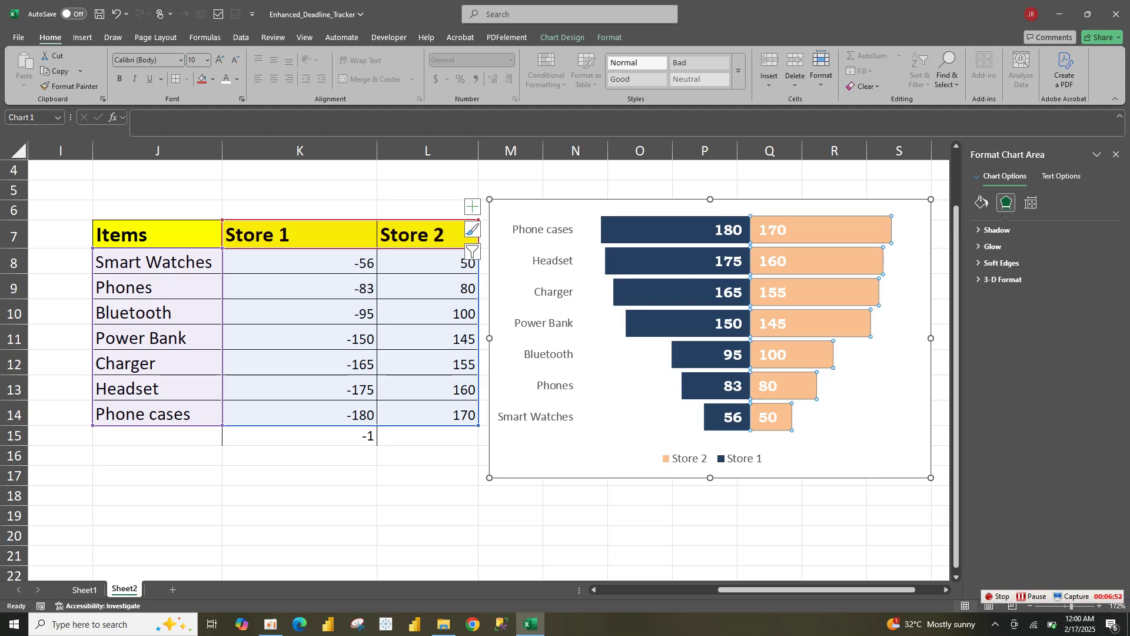